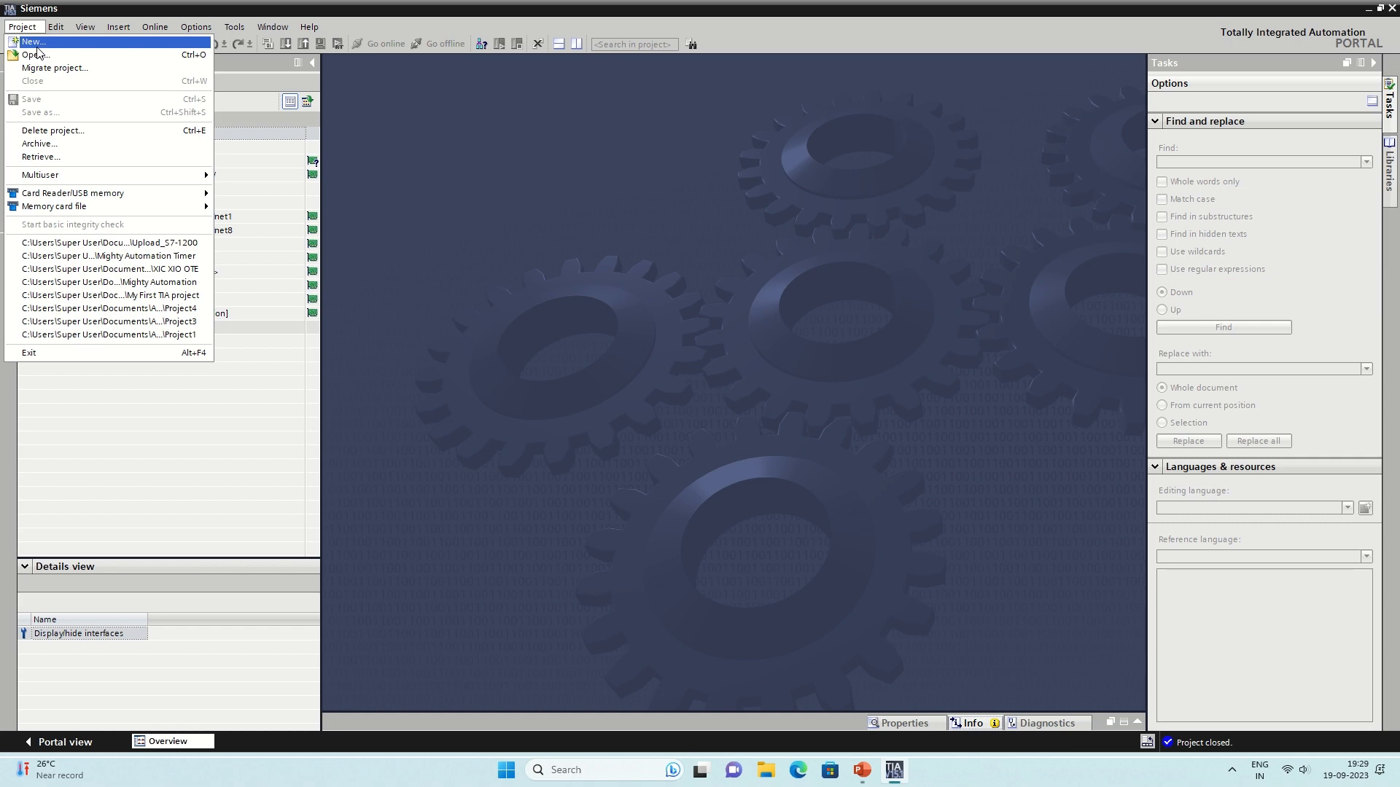
- Create a new project named "Download S7-1200"
{"action": "left_click", "coordinate": [35, 44]}
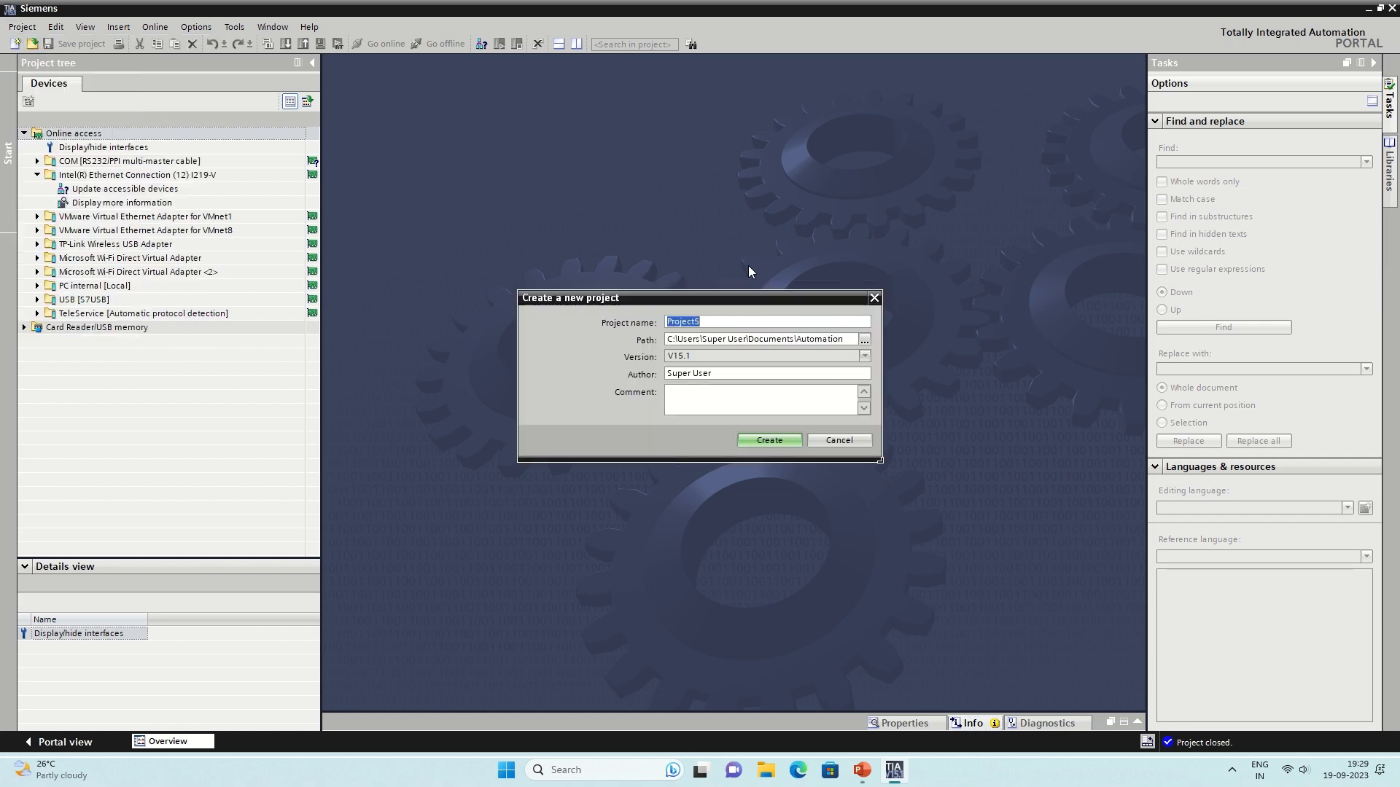
{"action": "type", "text": "Download S7-"}
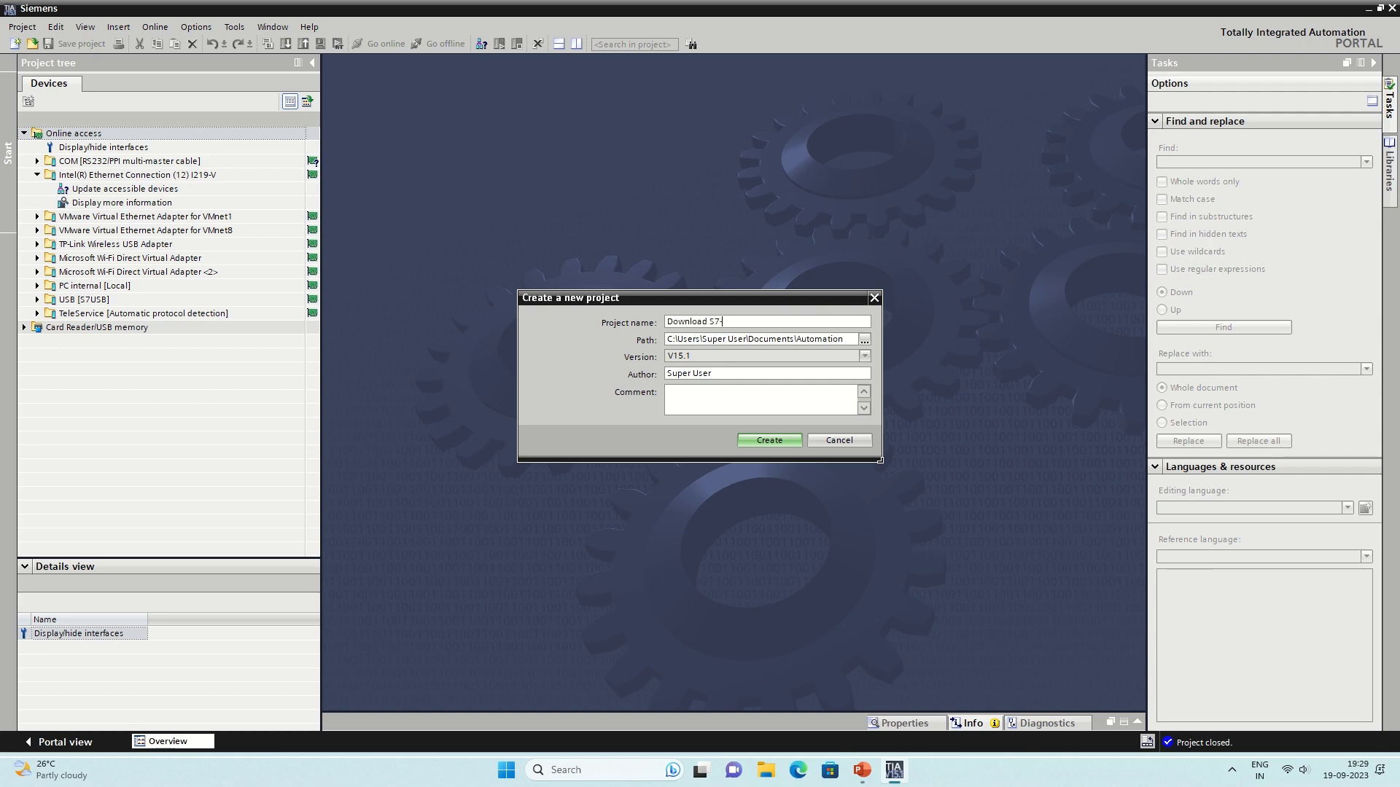
{"action": "type", "text": "1200"}
{"action": "left_click", "coordinate": [767, 441]}
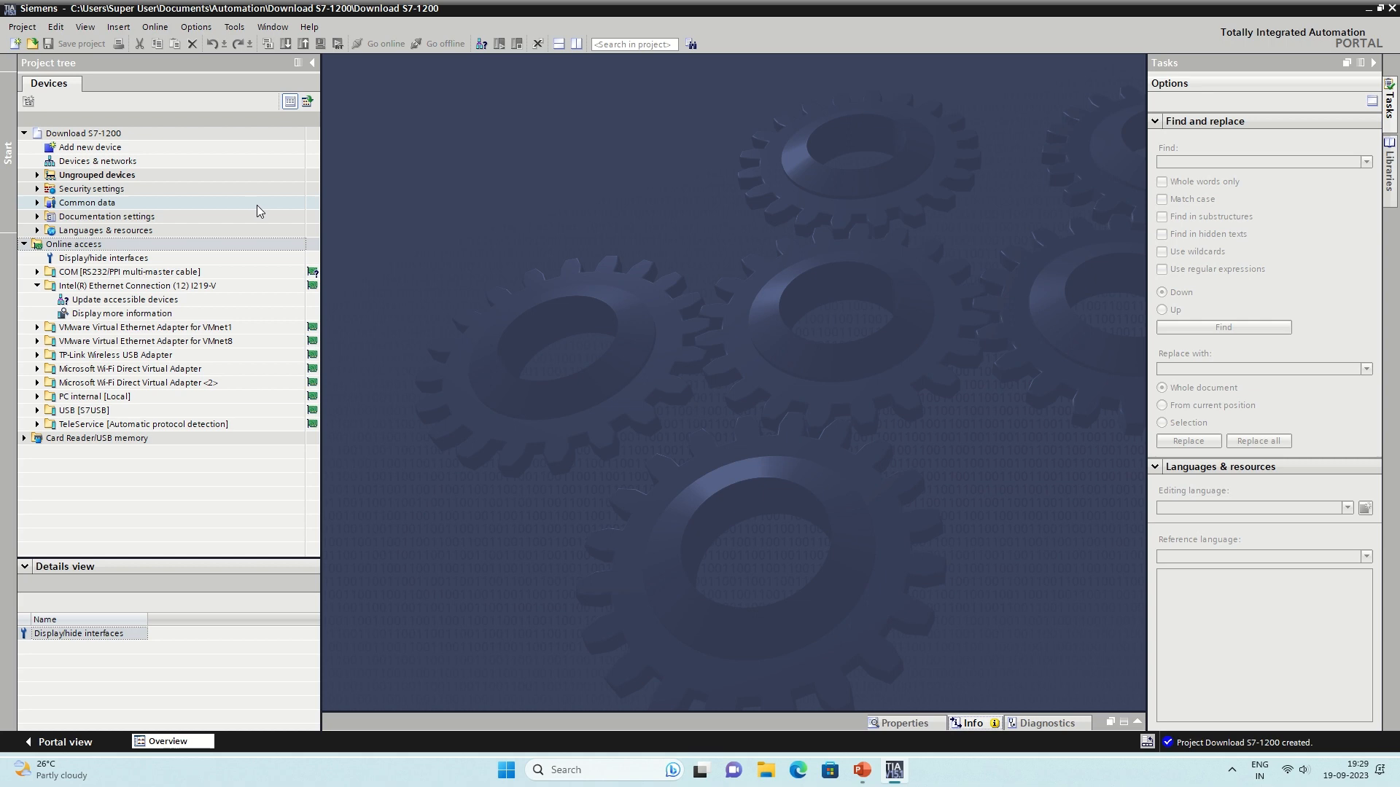
- Scan the Intel Ethernet PN/IE interface for accessible devices and widen the results' Device type column
{"action": "left_click", "coordinate": [483, 45]}
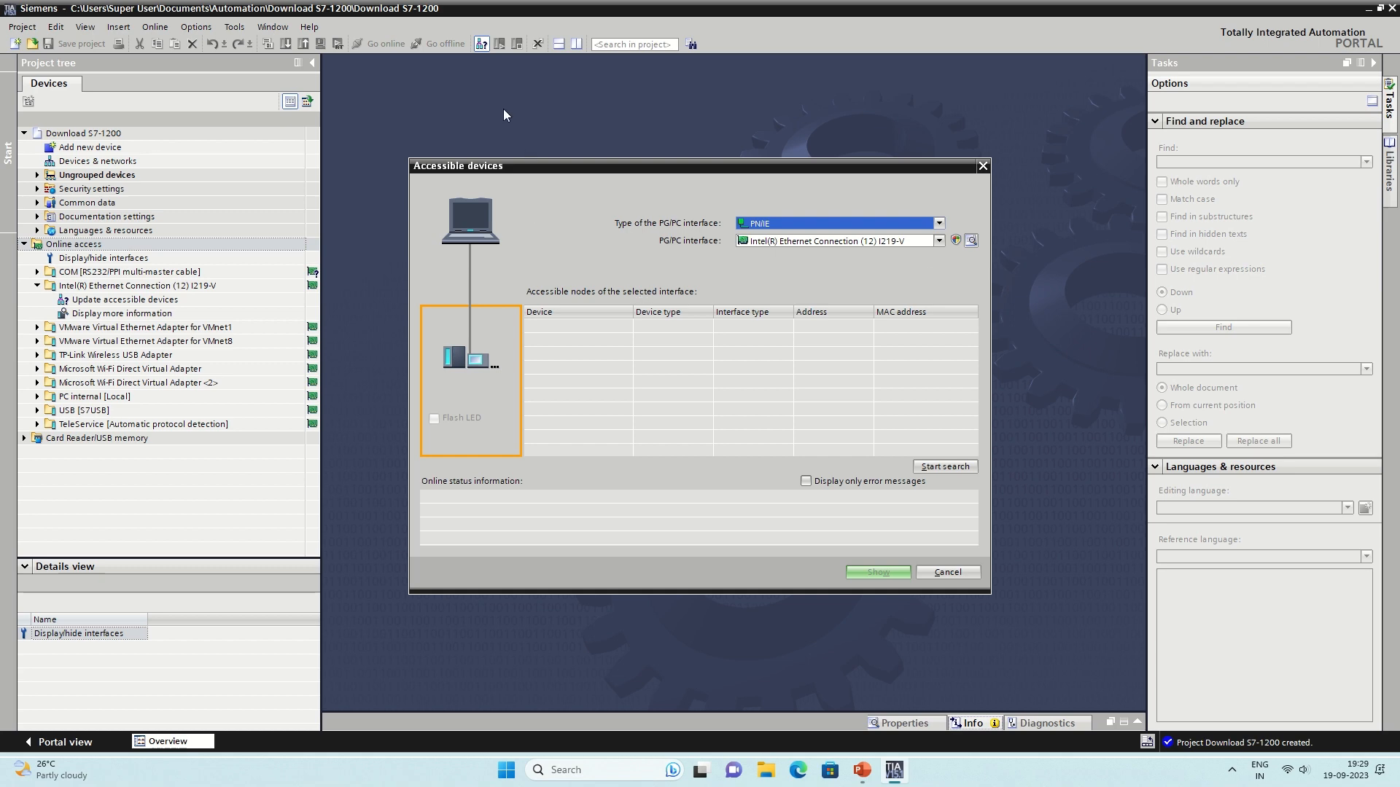
{"action": "left_click", "coordinate": [944, 468]}
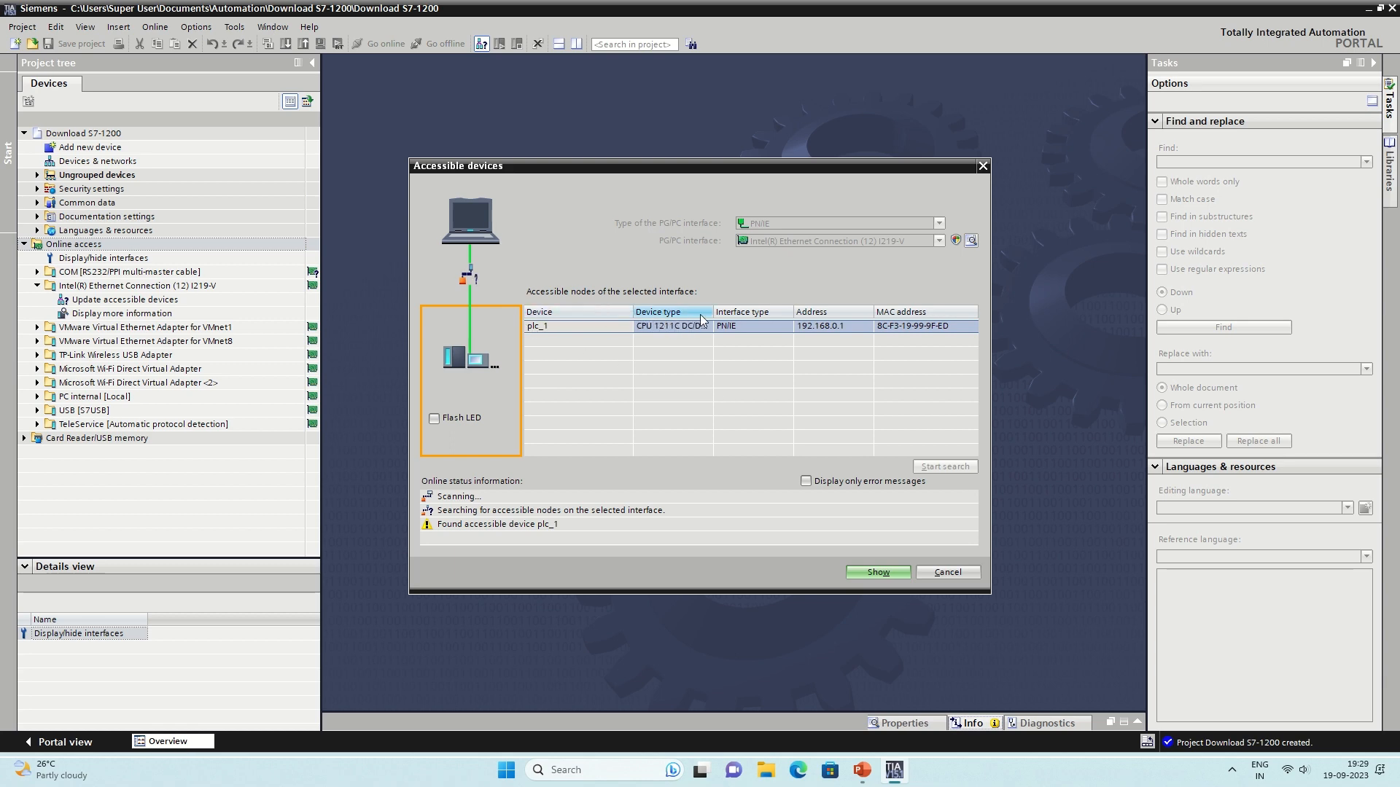
{"action": "left_click_drag", "start_coordinate": [713, 312], "coordinate": [743, 312]}
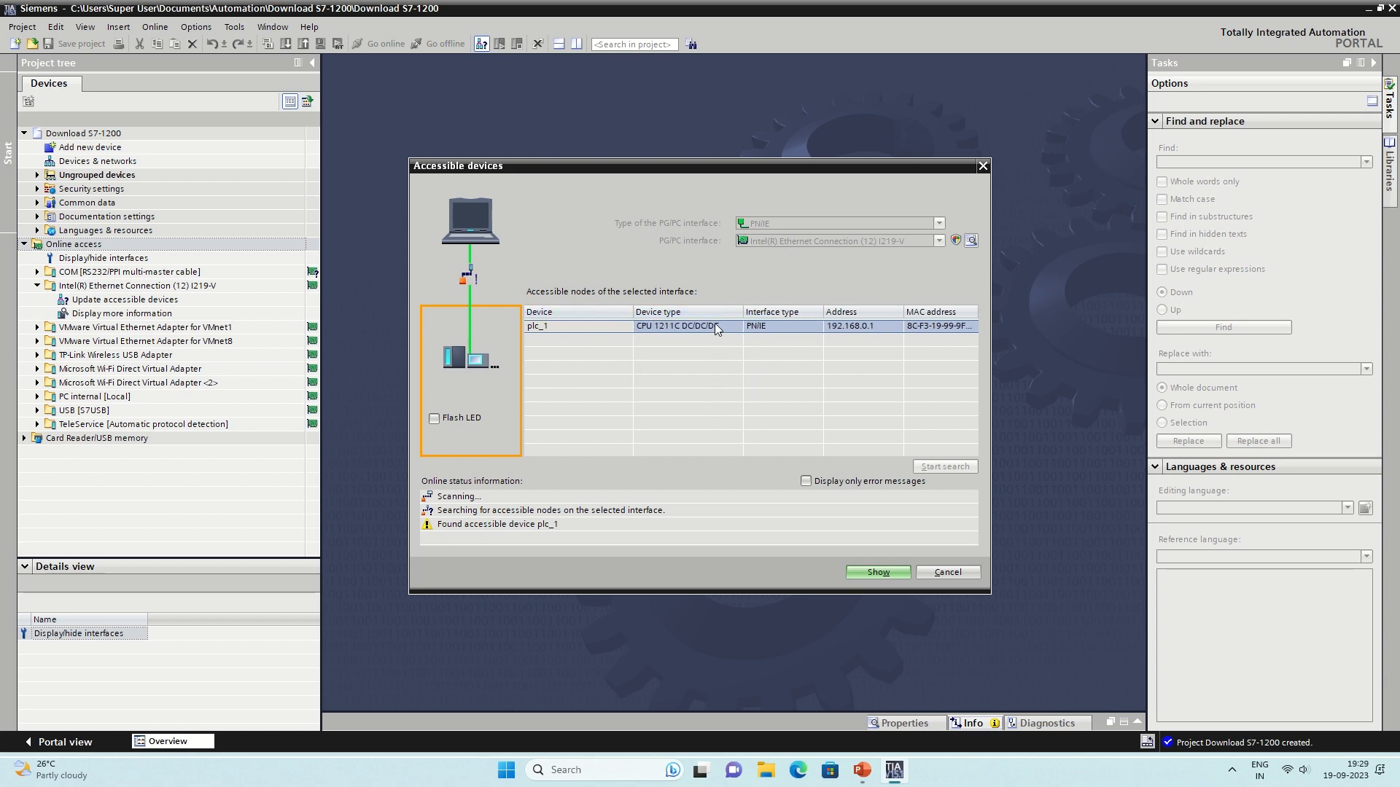
{"action": "left_click", "coordinate": [665, 350]}
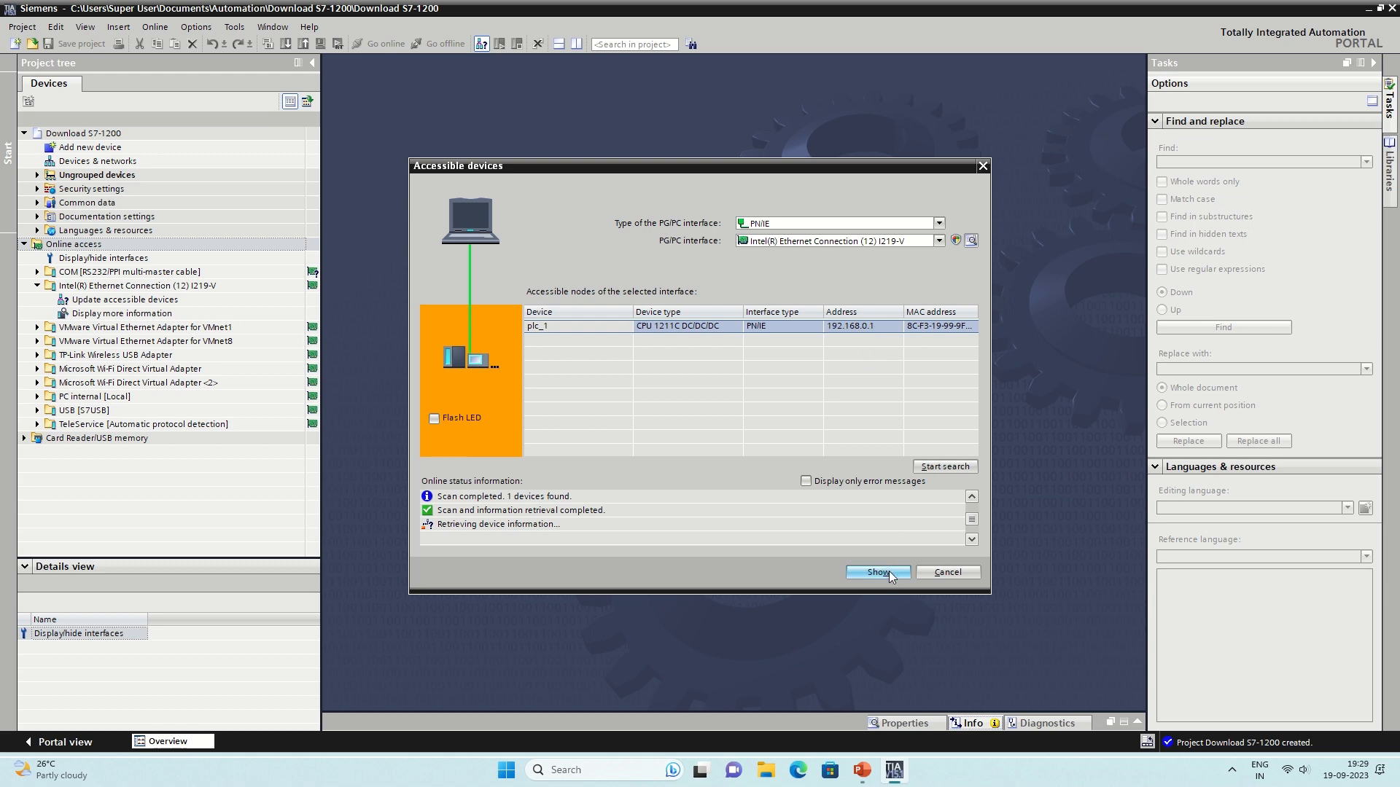
- Check the computer's Ethernet IPv4 address in the Windows network settings, then return to the accessible devices
{"action": "left_click", "coordinate": [1286, 771]}
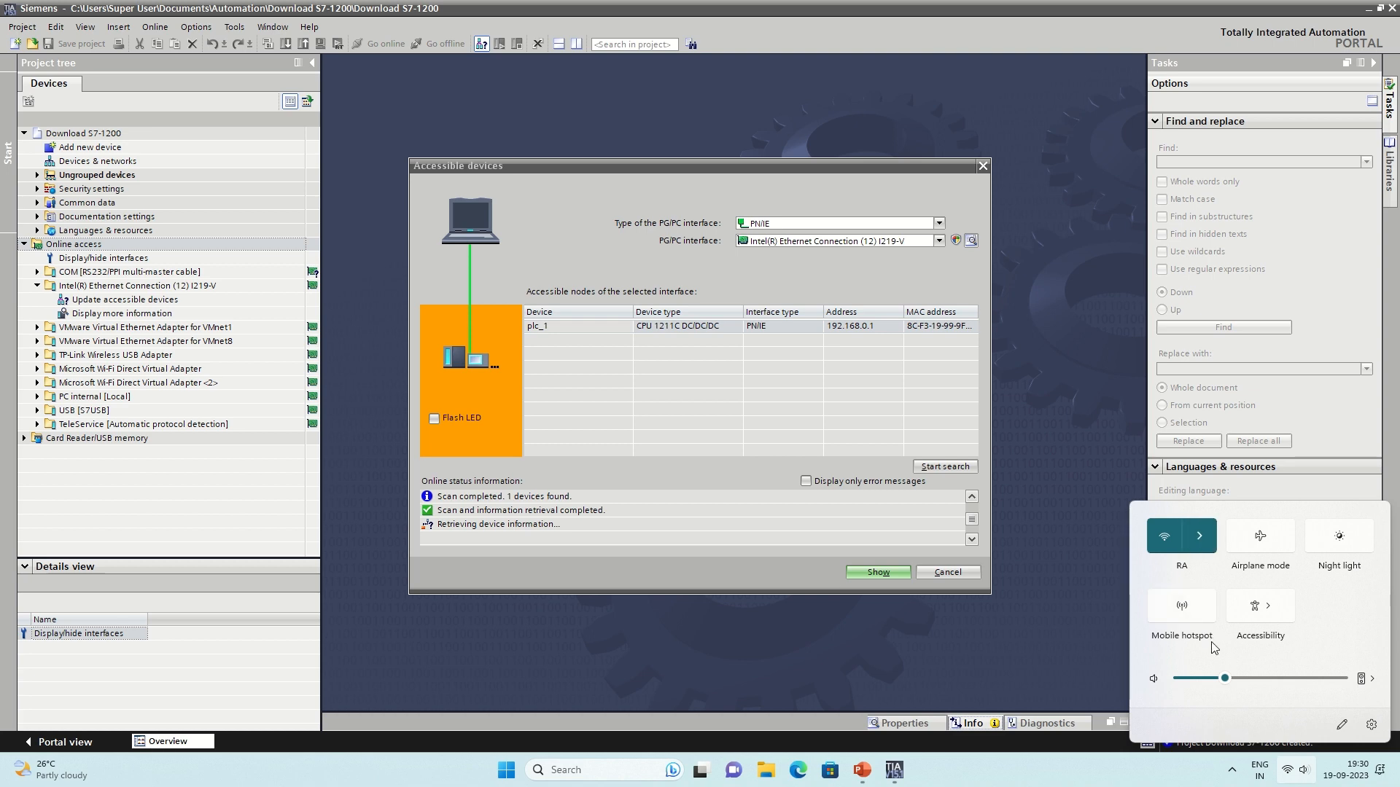
{"action": "left_click", "coordinate": [1199, 536]}
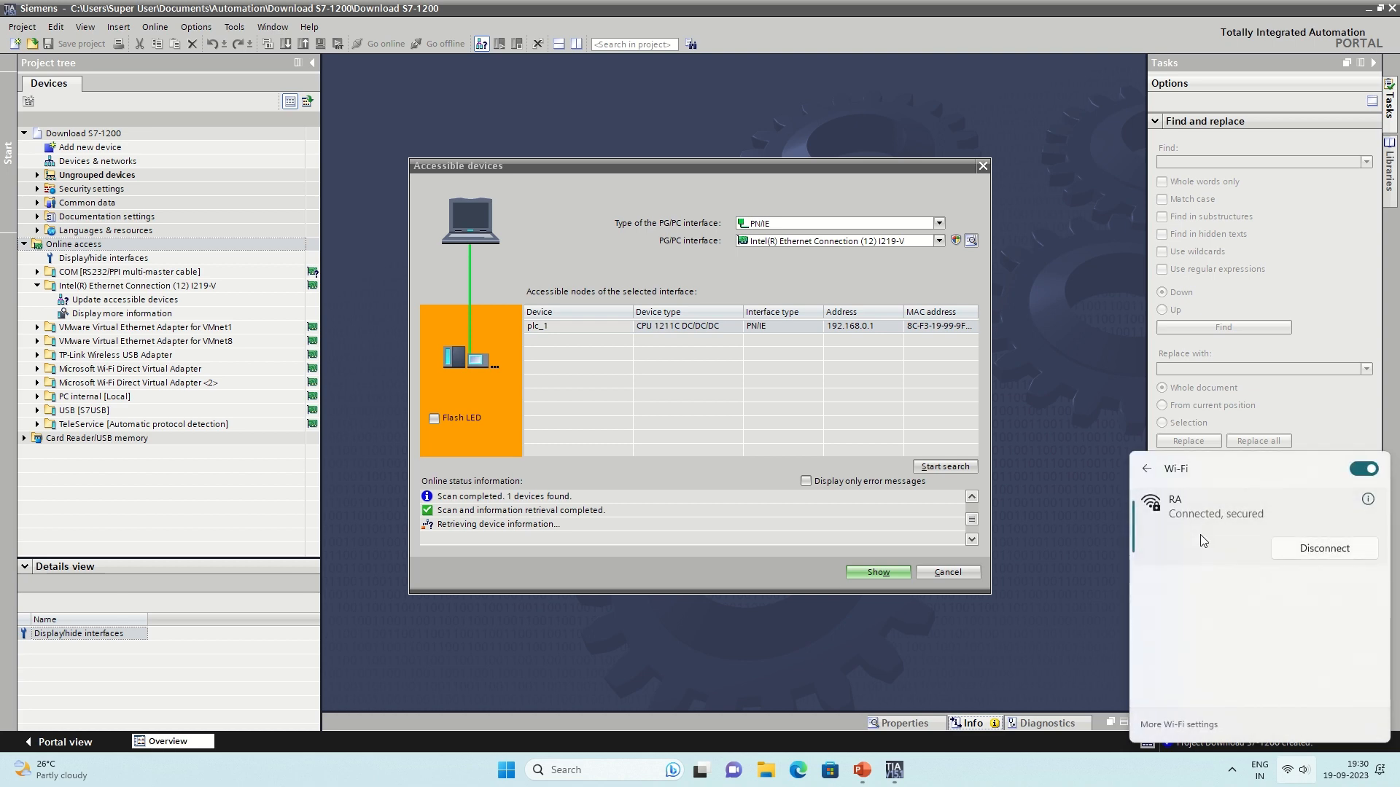
{"action": "left_click", "coordinate": [1193, 725]}
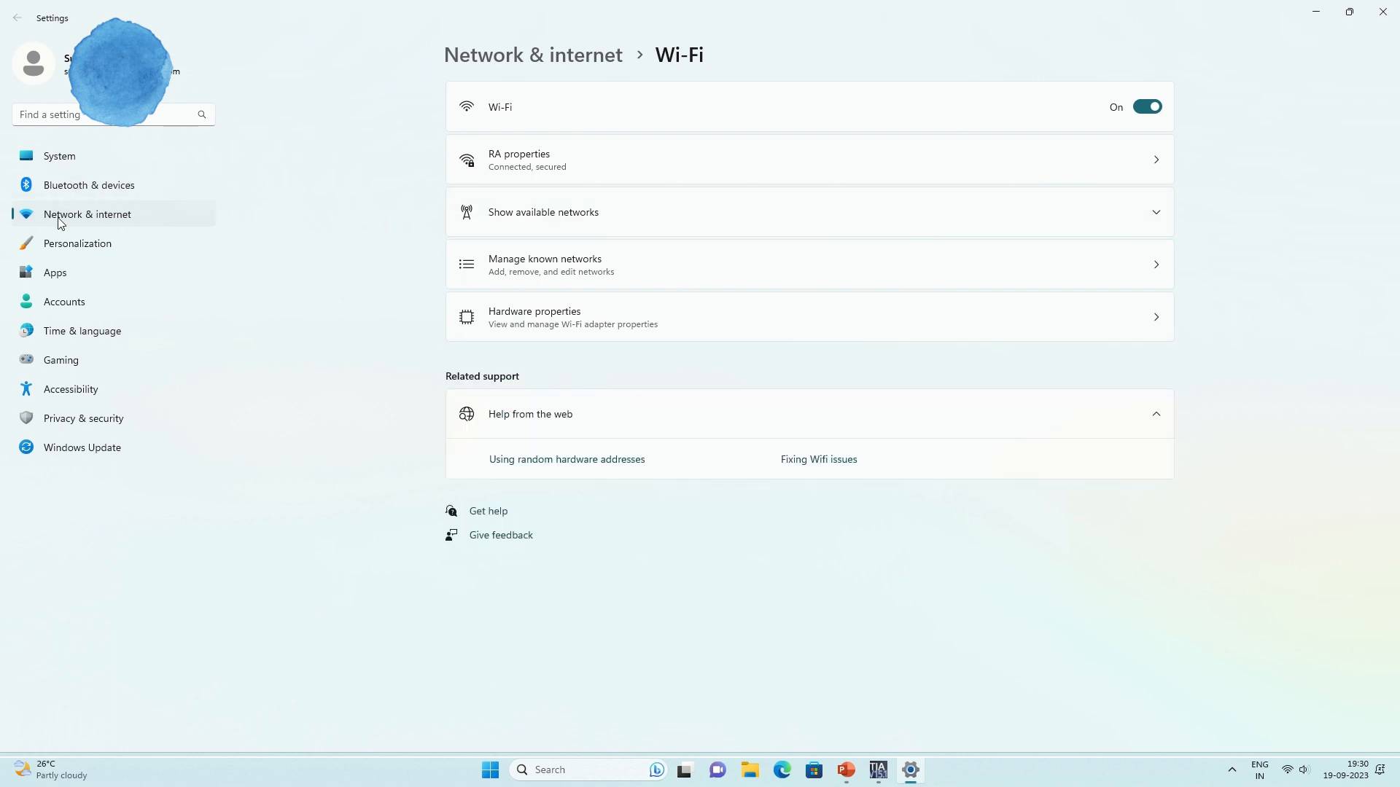
{"action": "left_click", "coordinate": [61, 215]}
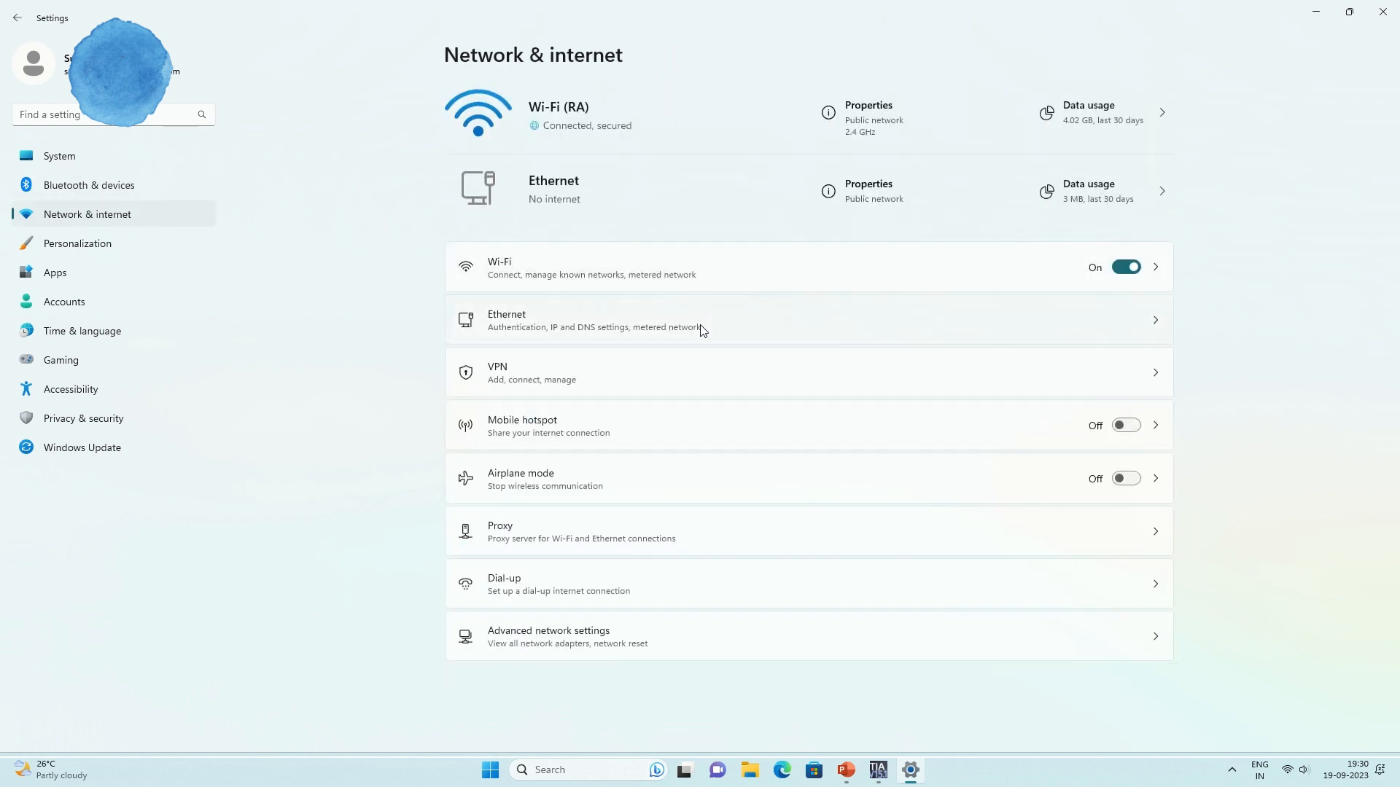
{"action": "left_click", "coordinate": [702, 330]}
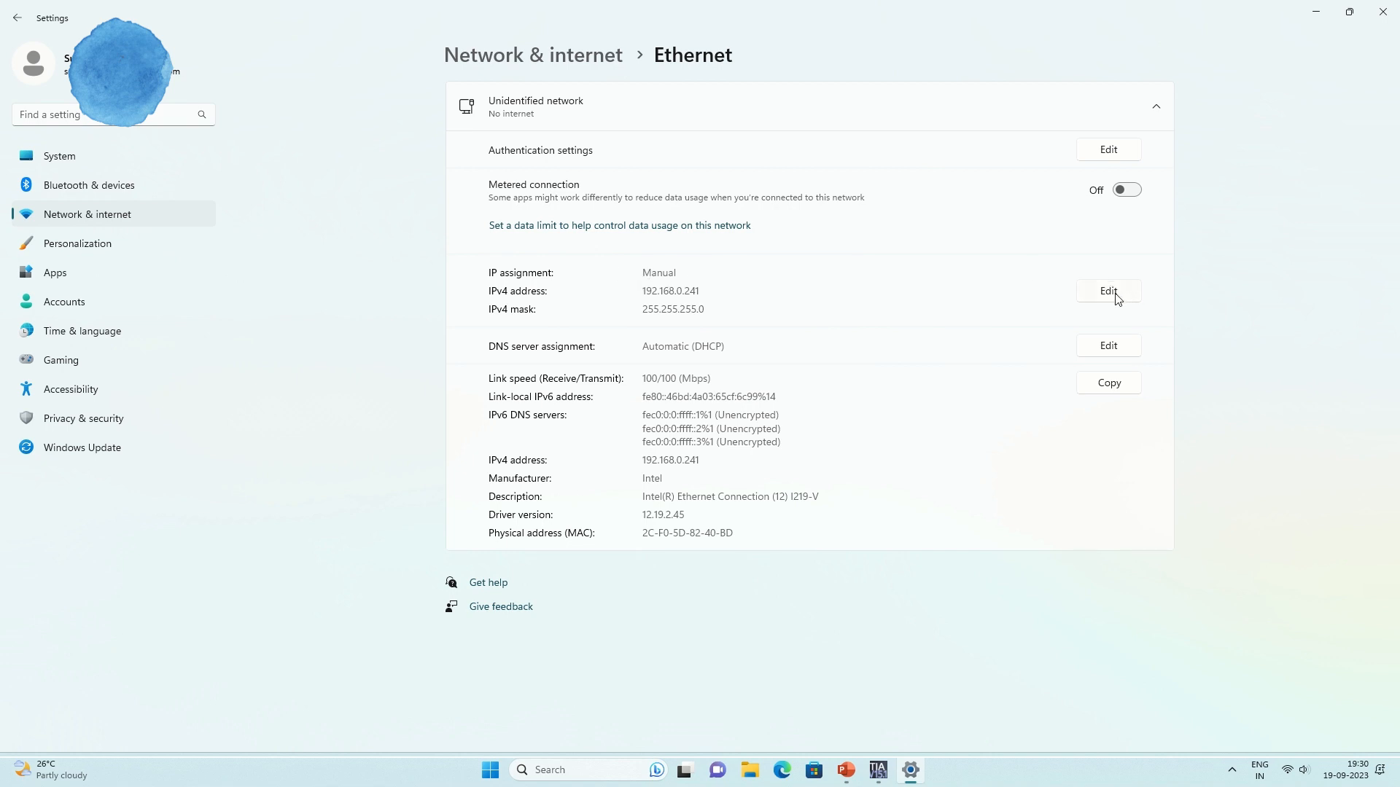
{"action": "left_click_drag", "start_coordinate": [701, 293], "coordinate": [595, 291]}
{"action": "left_click", "coordinate": [17, 24]}
{"action": "left_click", "coordinate": [18, 24]}
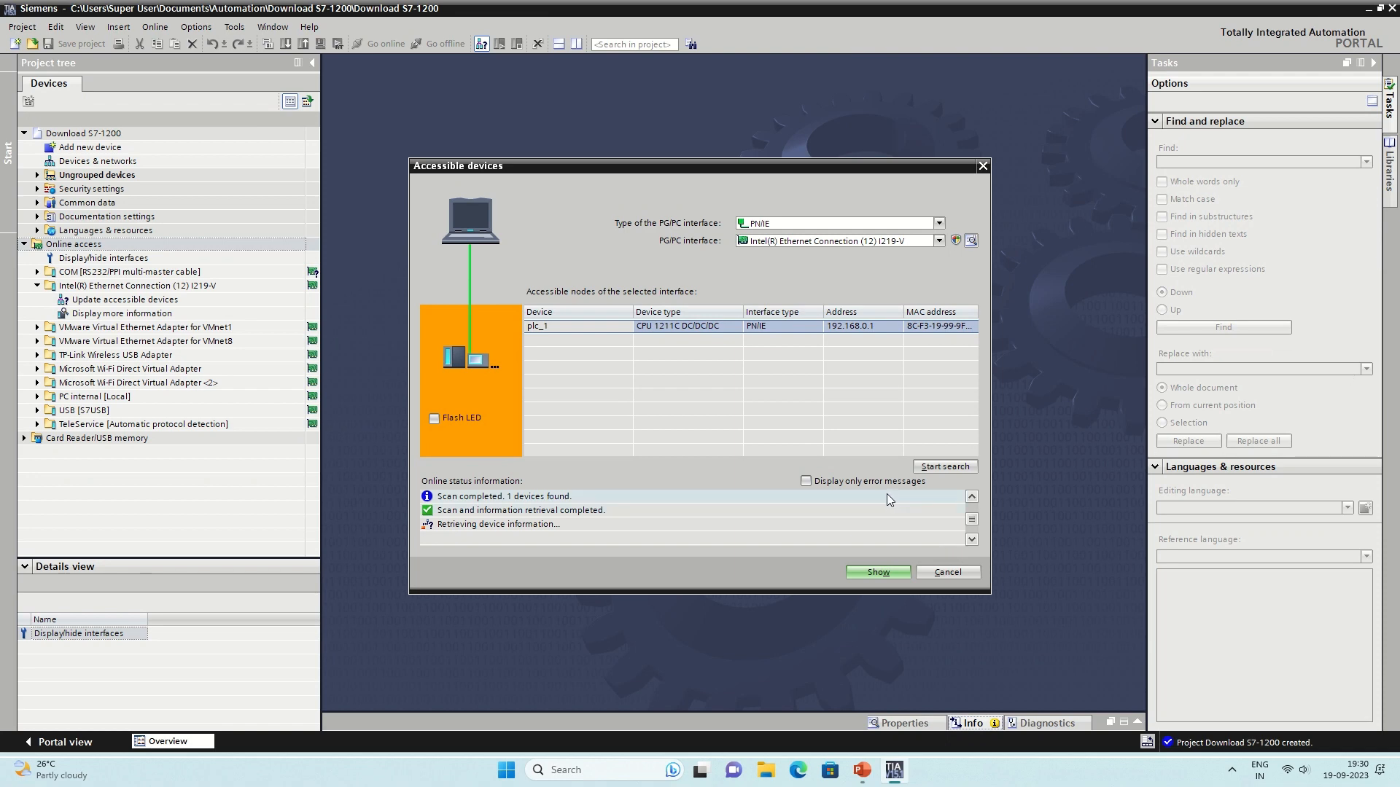
- Show the found plc_1 in the project tree and review its general module information in Online & diagnostics
{"action": "left_click", "coordinate": [879, 573]}
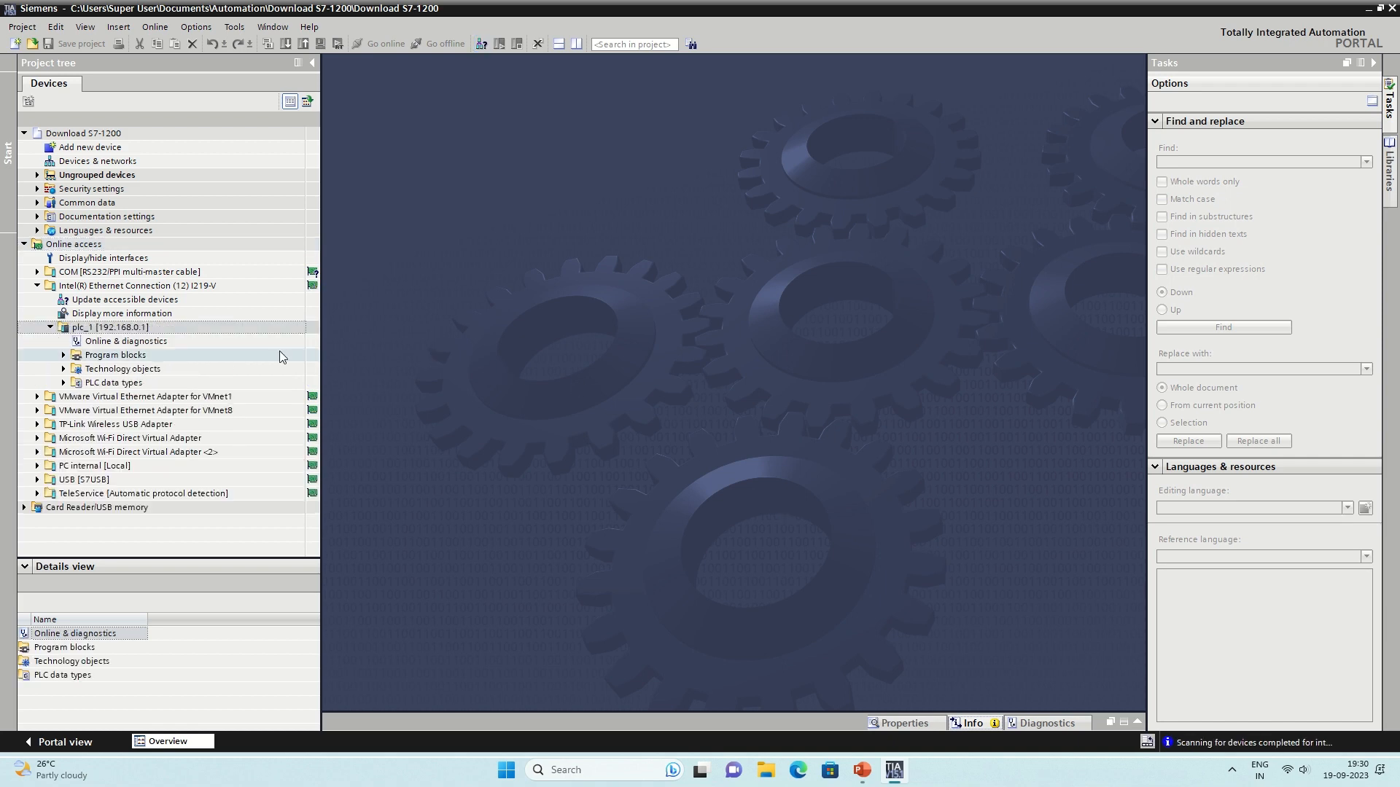
{"action": "double_click", "coordinate": [106, 342]}
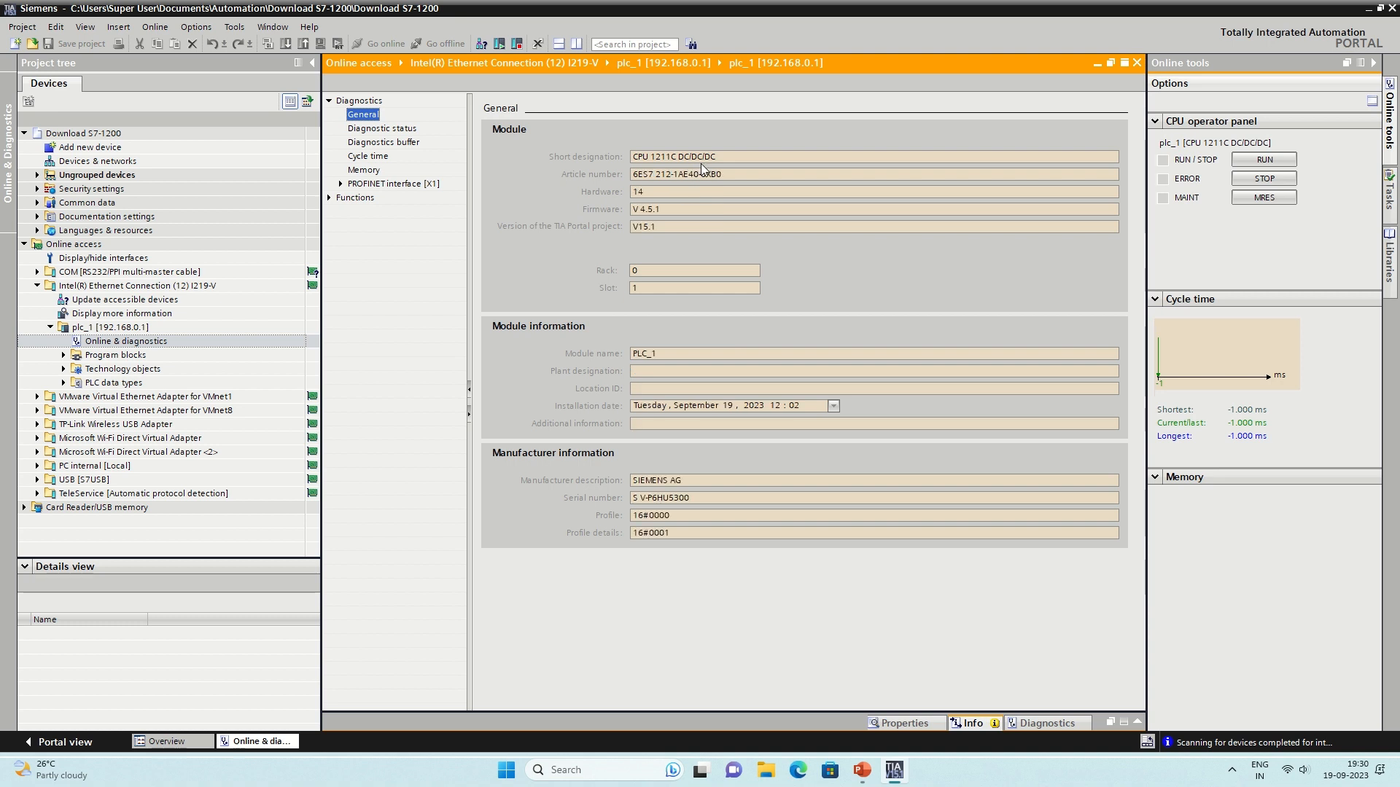
{"action": "left_click_drag", "start_coordinate": [720, 157], "coordinate": [632, 158]}
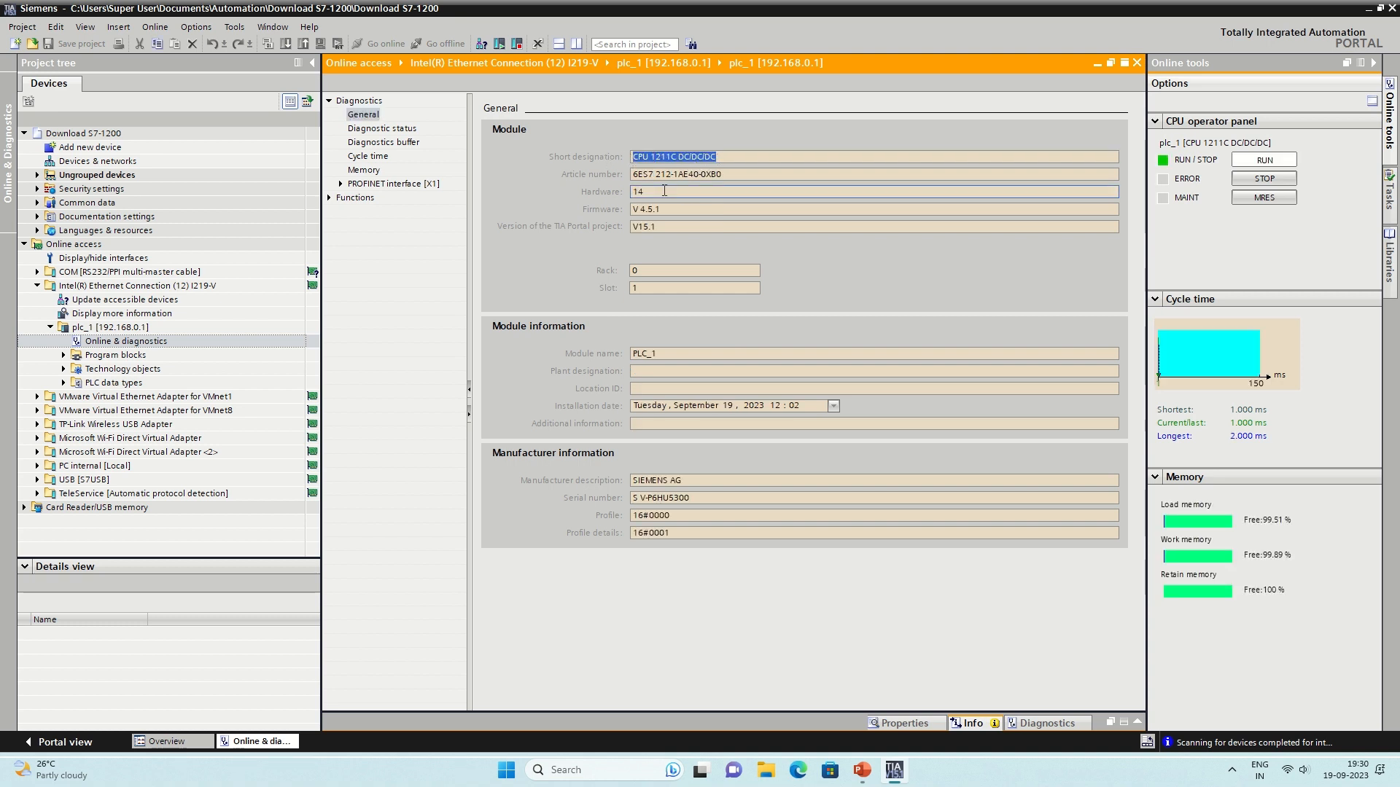
{"action": "double_click", "coordinate": [638, 191]}
{"action": "left_click_drag", "start_coordinate": [664, 208], "coordinate": [600, 226]}
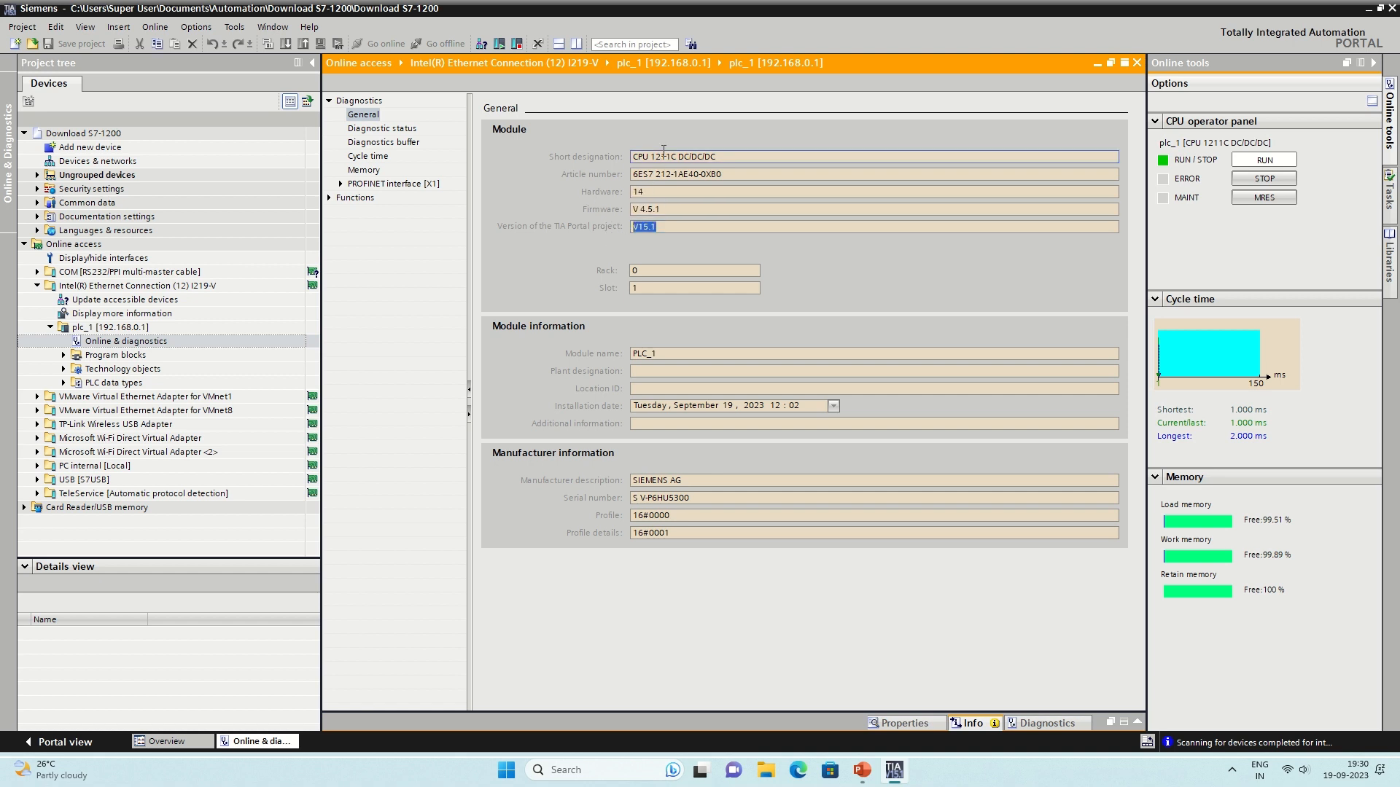
{"action": "double_click", "coordinate": [658, 288]}
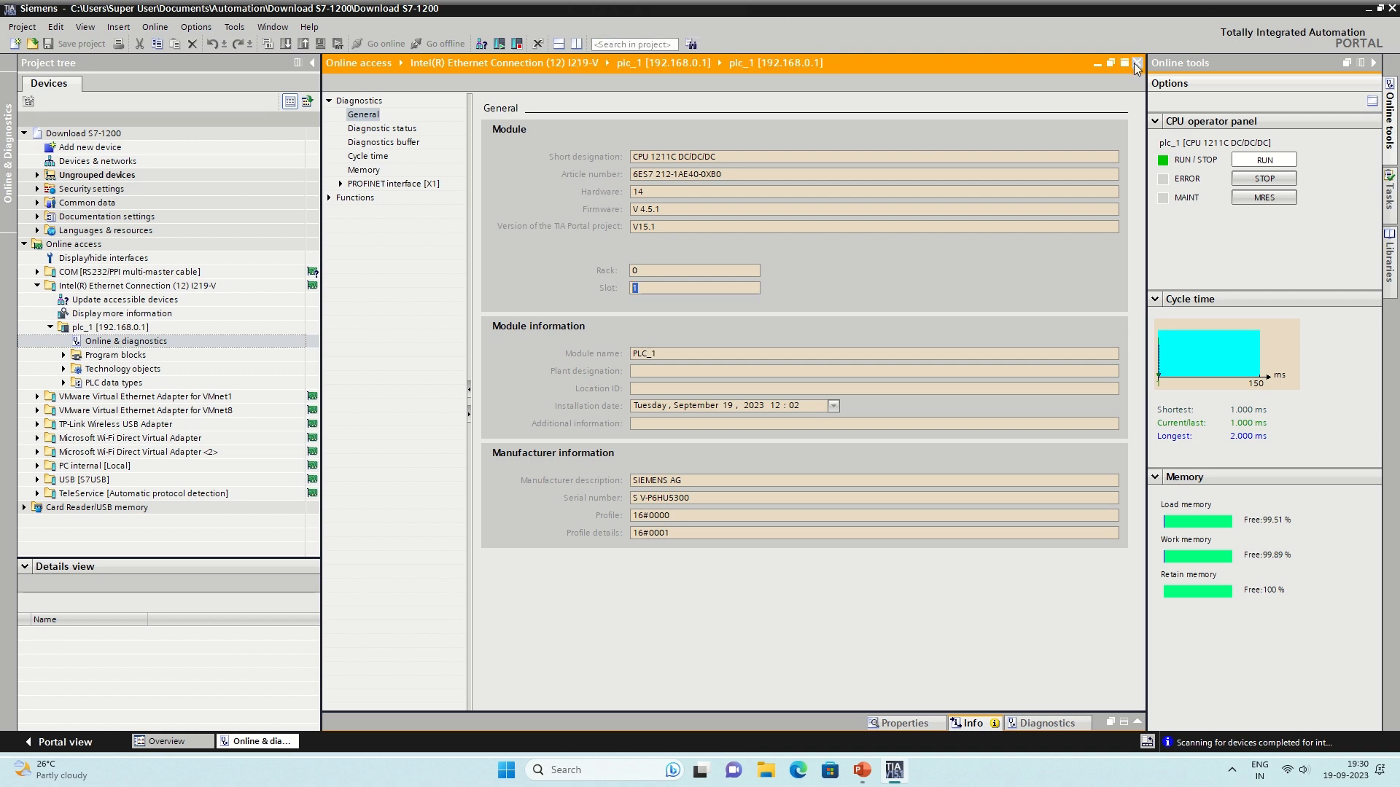
{"action": "left_click", "coordinate": [1136, 62]}
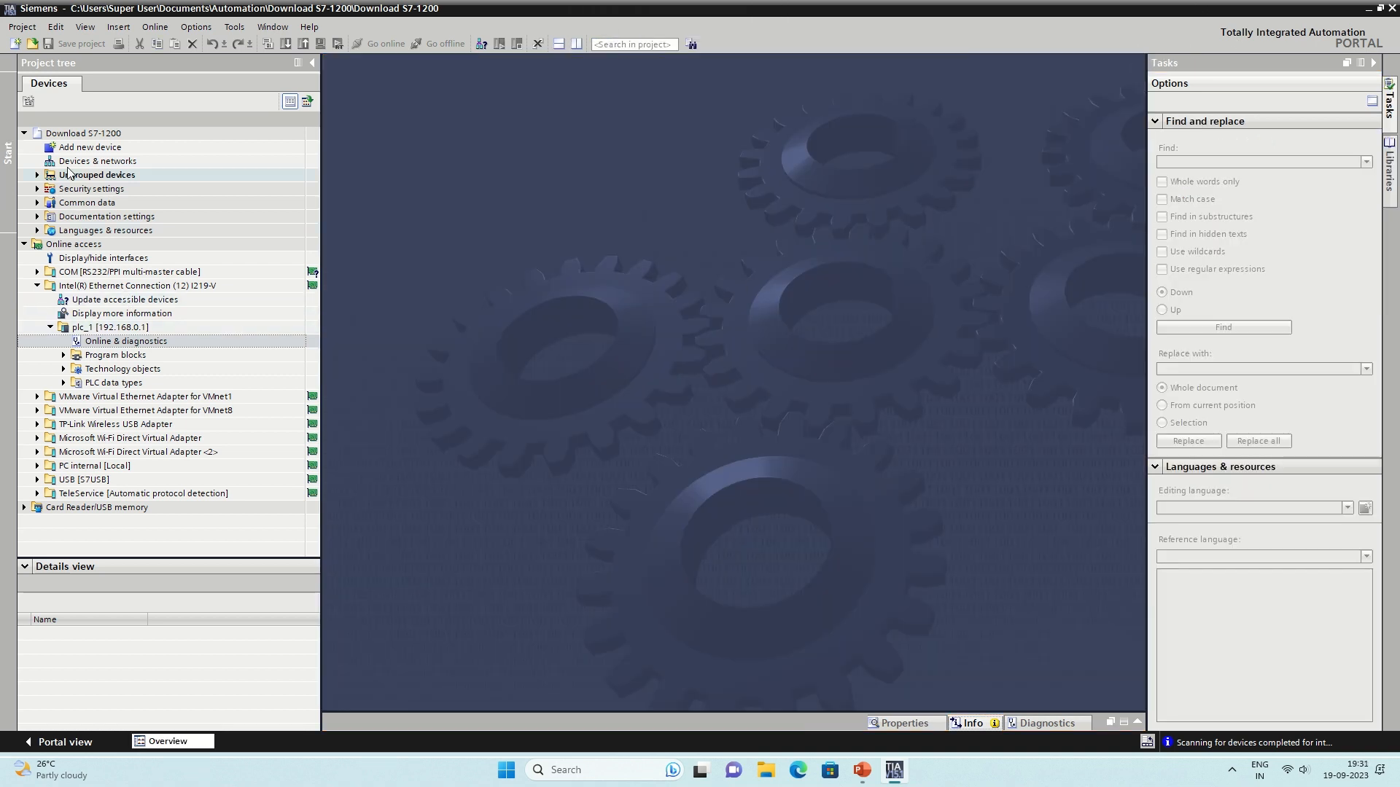
- Add a SIMATIC S7-1200 CPU 1211C DC/DC/DC with article number 6ES7 211-1AE40-0XB0 to the project
{"action": "double_click", "coordinate": [90, 146]}
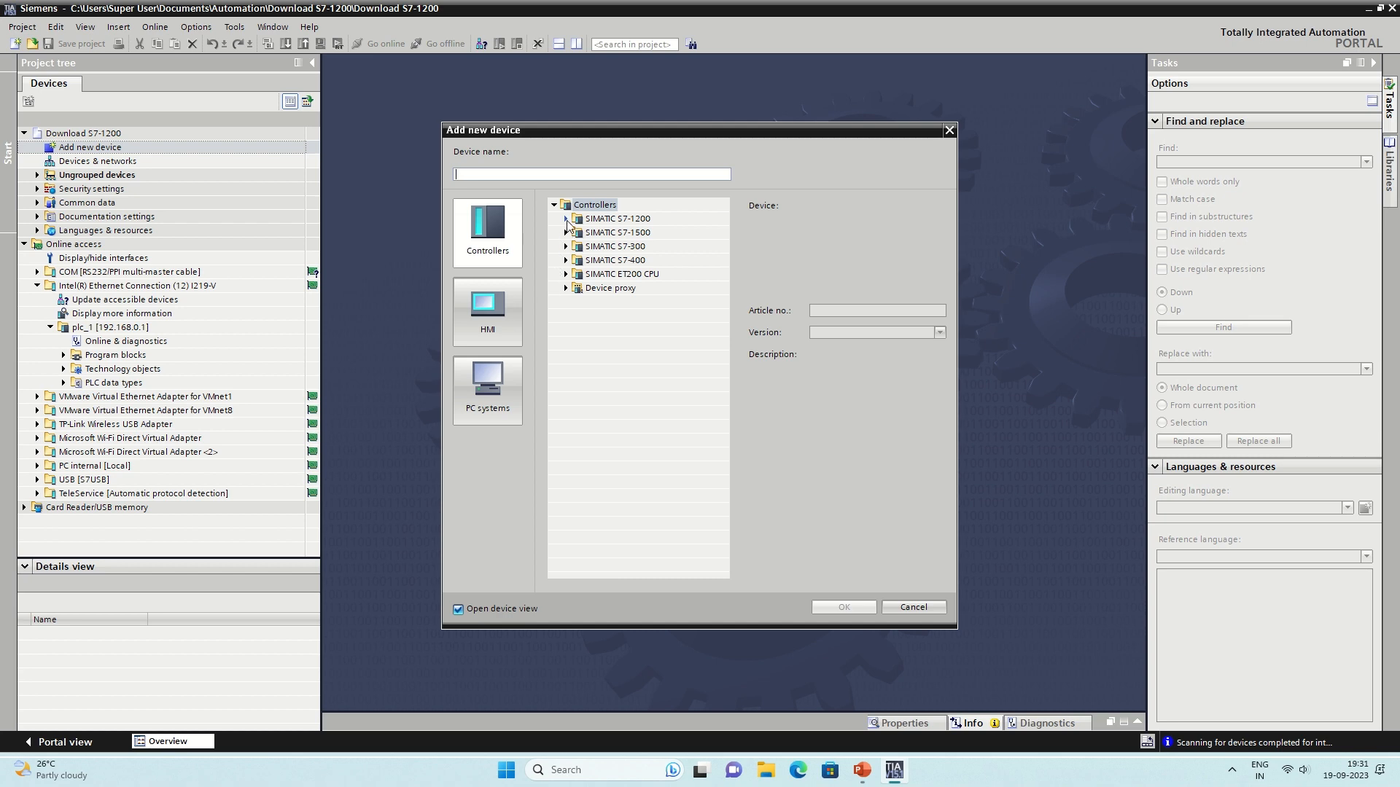
{"action": "left_click", "coordinate": [566, 218]}
{"action": "left_click", "coordinate": [577, 232]}
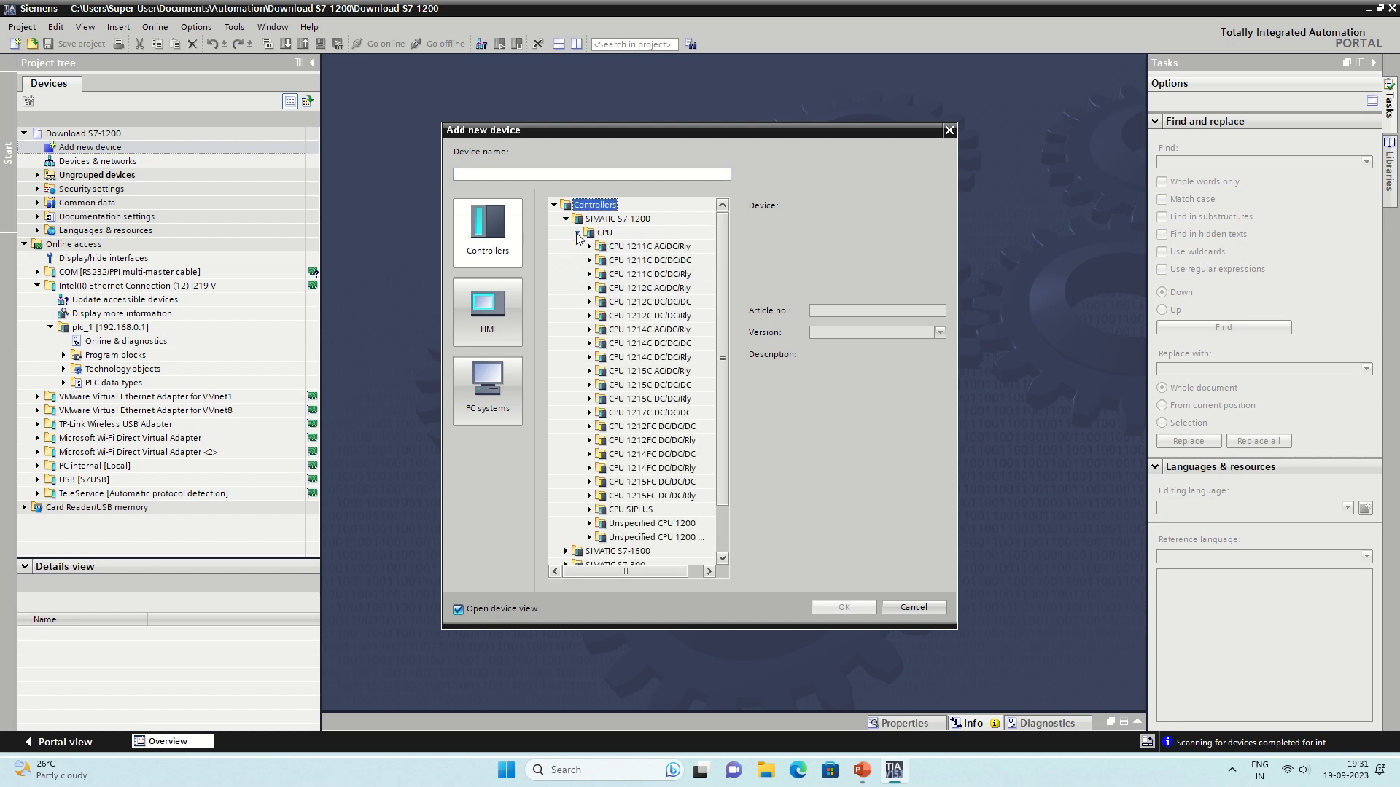
{"action": "left_click", "coordinate": [589, 260]}
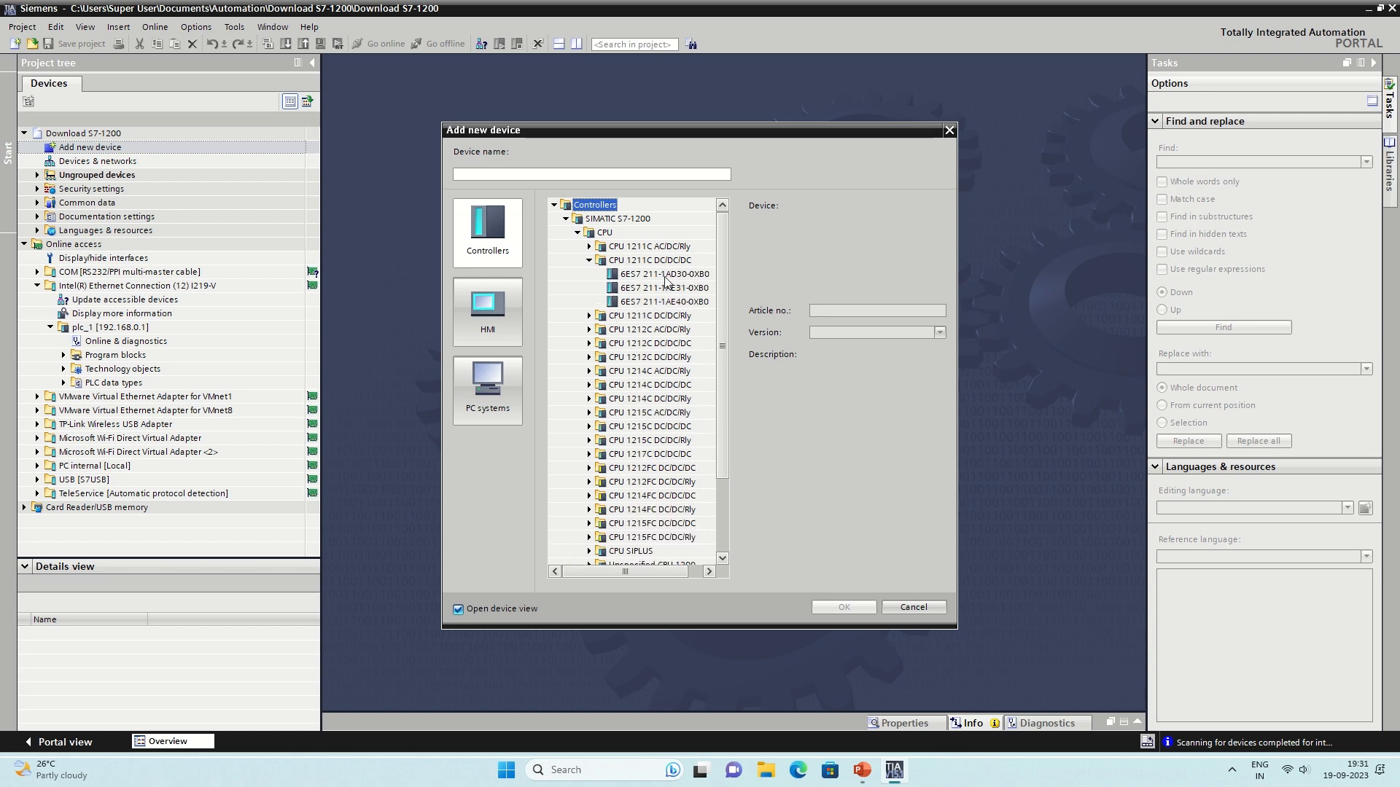
{"action": "left_click", "coordinate": [678, 303]}
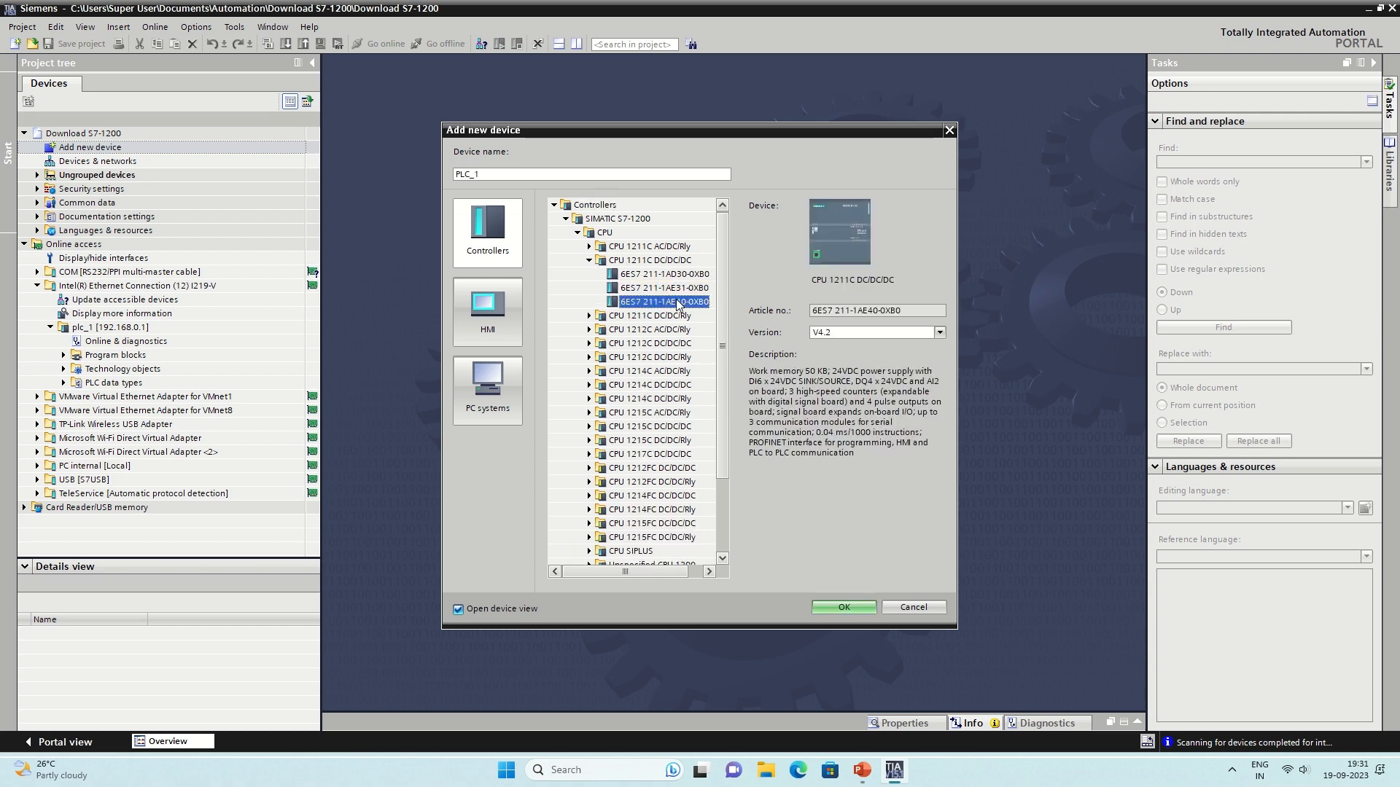
{"action": "left_click", "coordinate": [839, 611]}
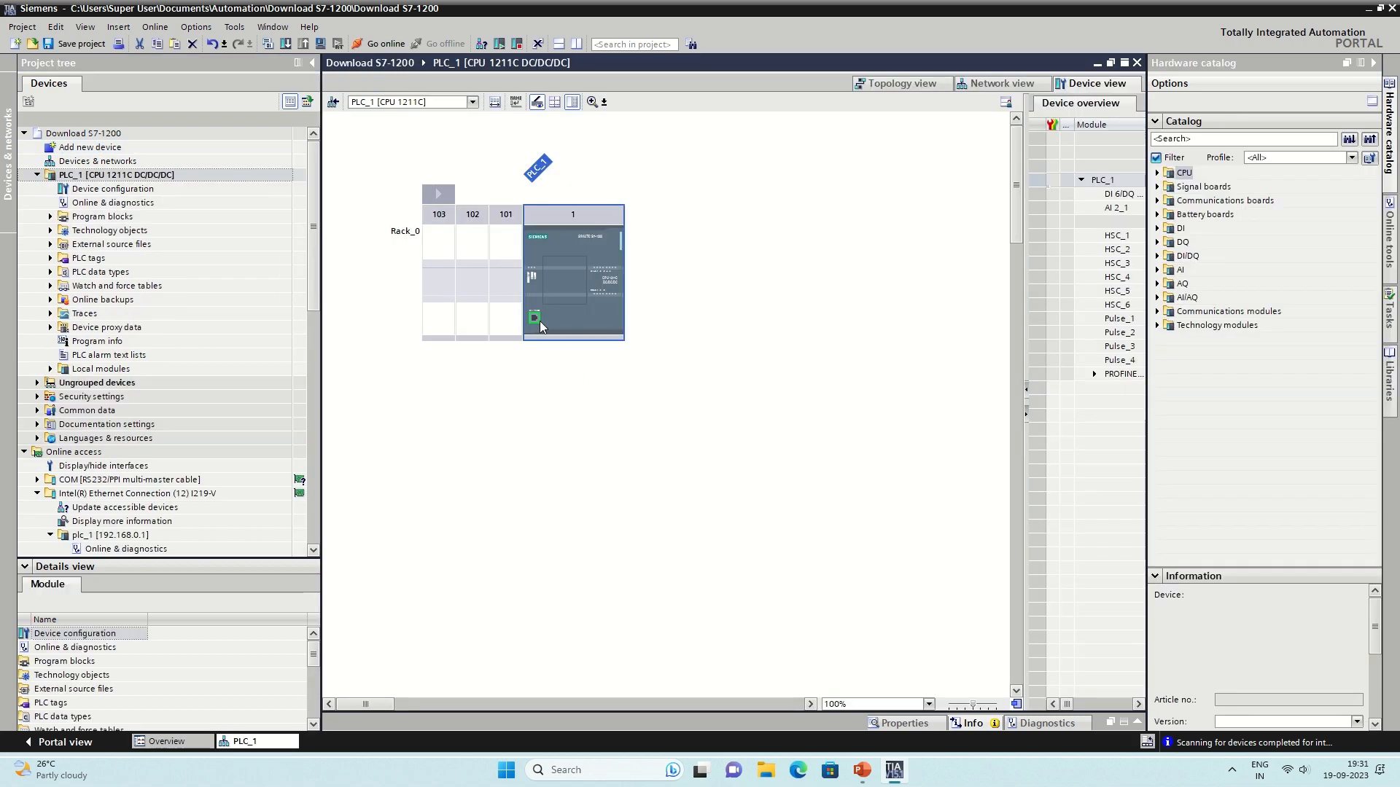
- Inspect the IP address configured for the new CPU's PROFINET interface
{"action": "double_click", "coordinate": [540, 325]}
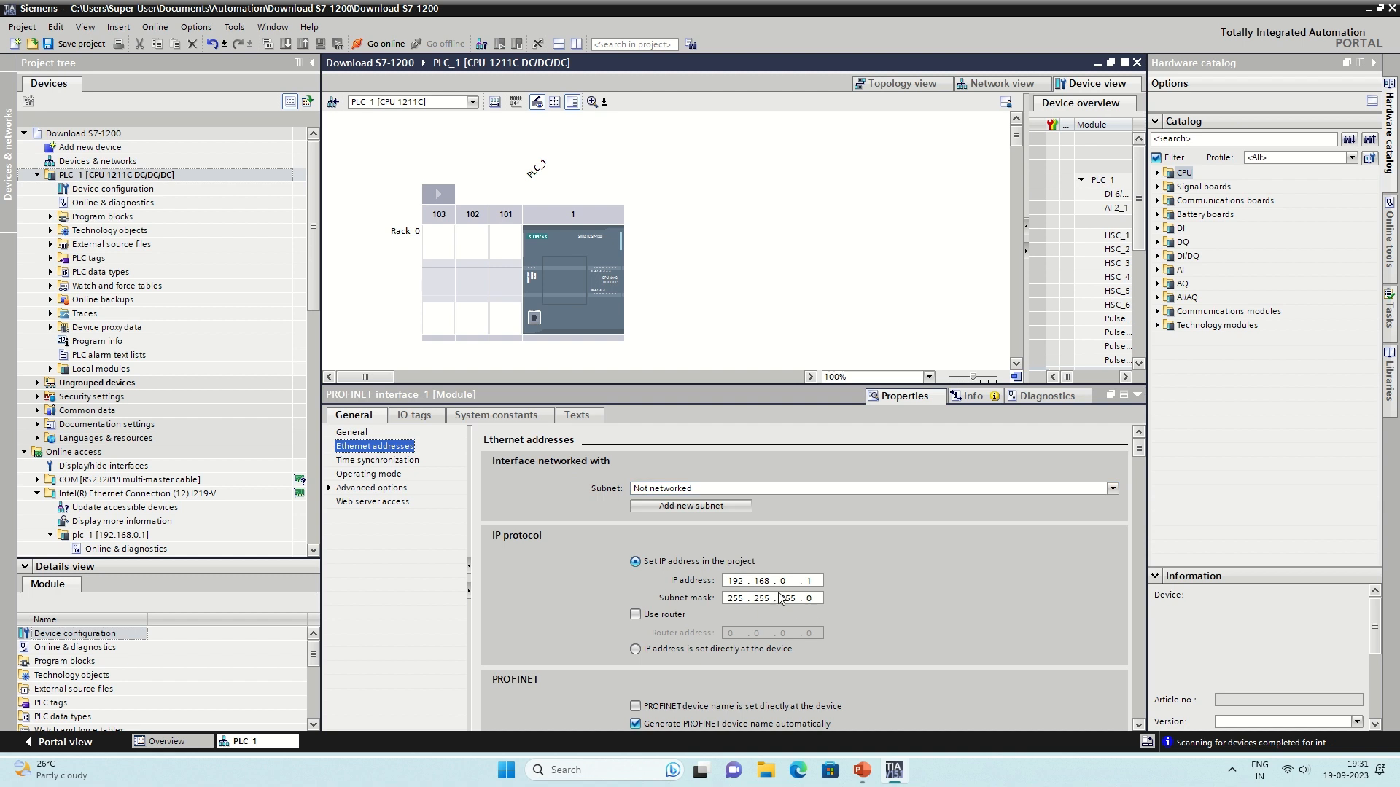
{"action": "left_click", "coordinate": [781, 581]}
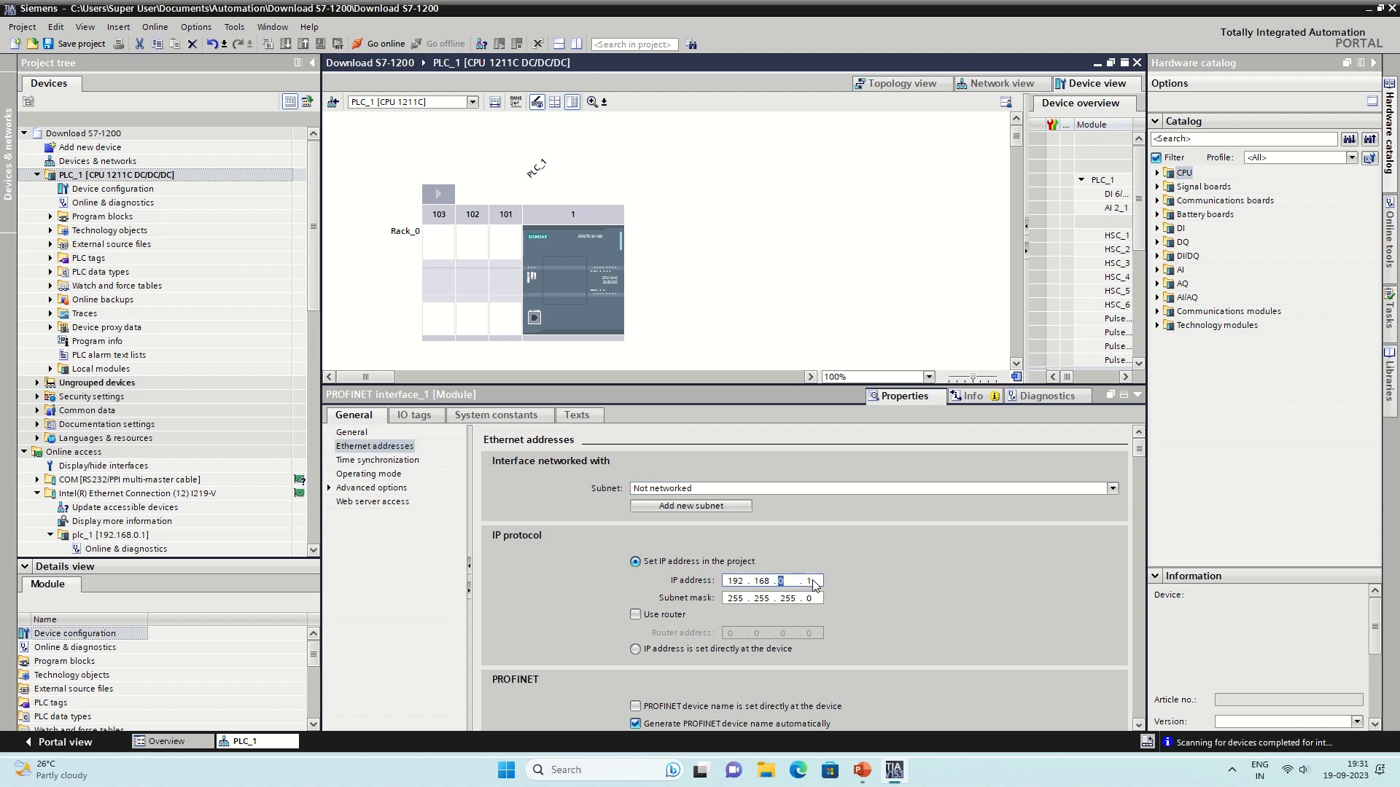
{"action": "left_click", "coordinate": [814, 581]}
- Compile PLC_1 and start its download to the PLC found over the Intel Ethernet interface, continuing without synchronization
{"action": "left_click", "coordinate": [130, 177]}
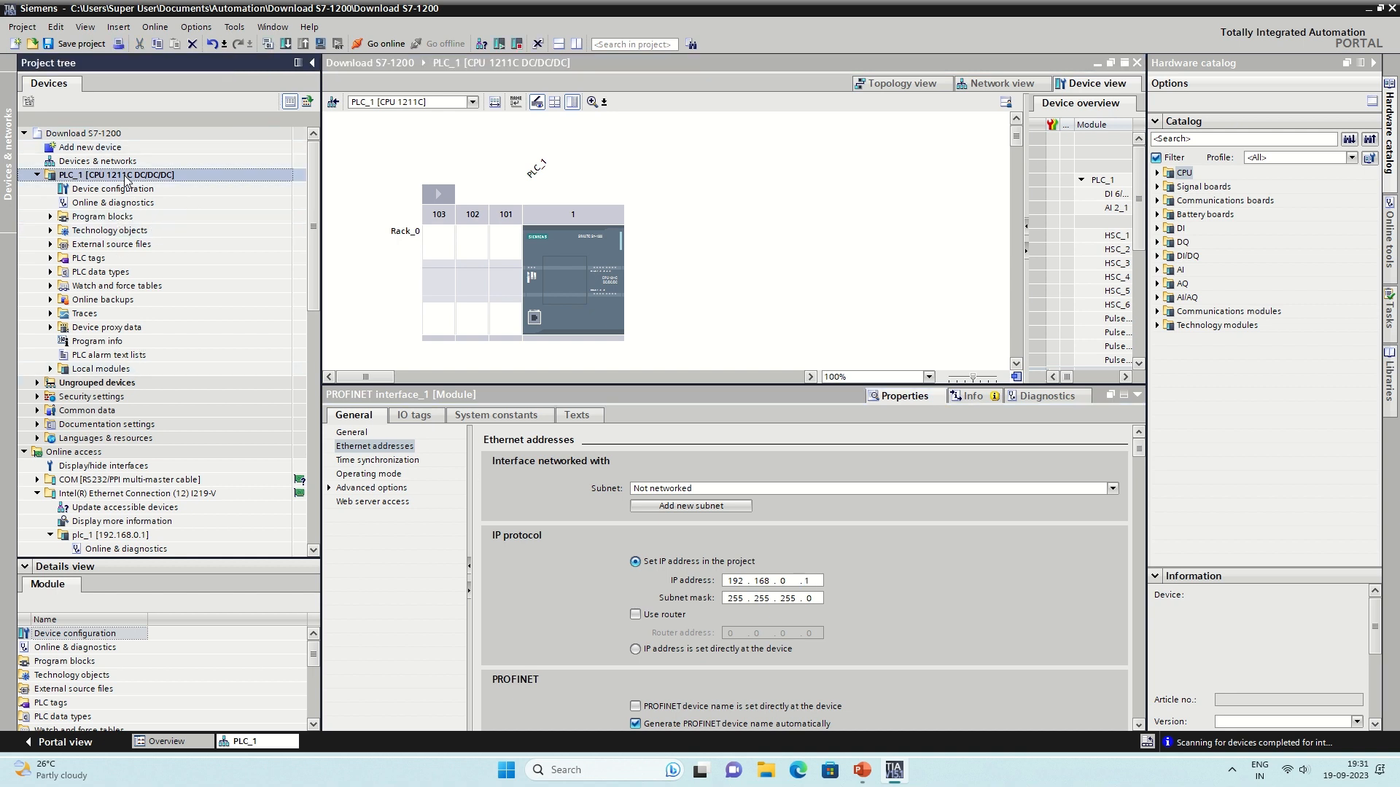
{"action": "left_click", "coordinate": [269, 44]}
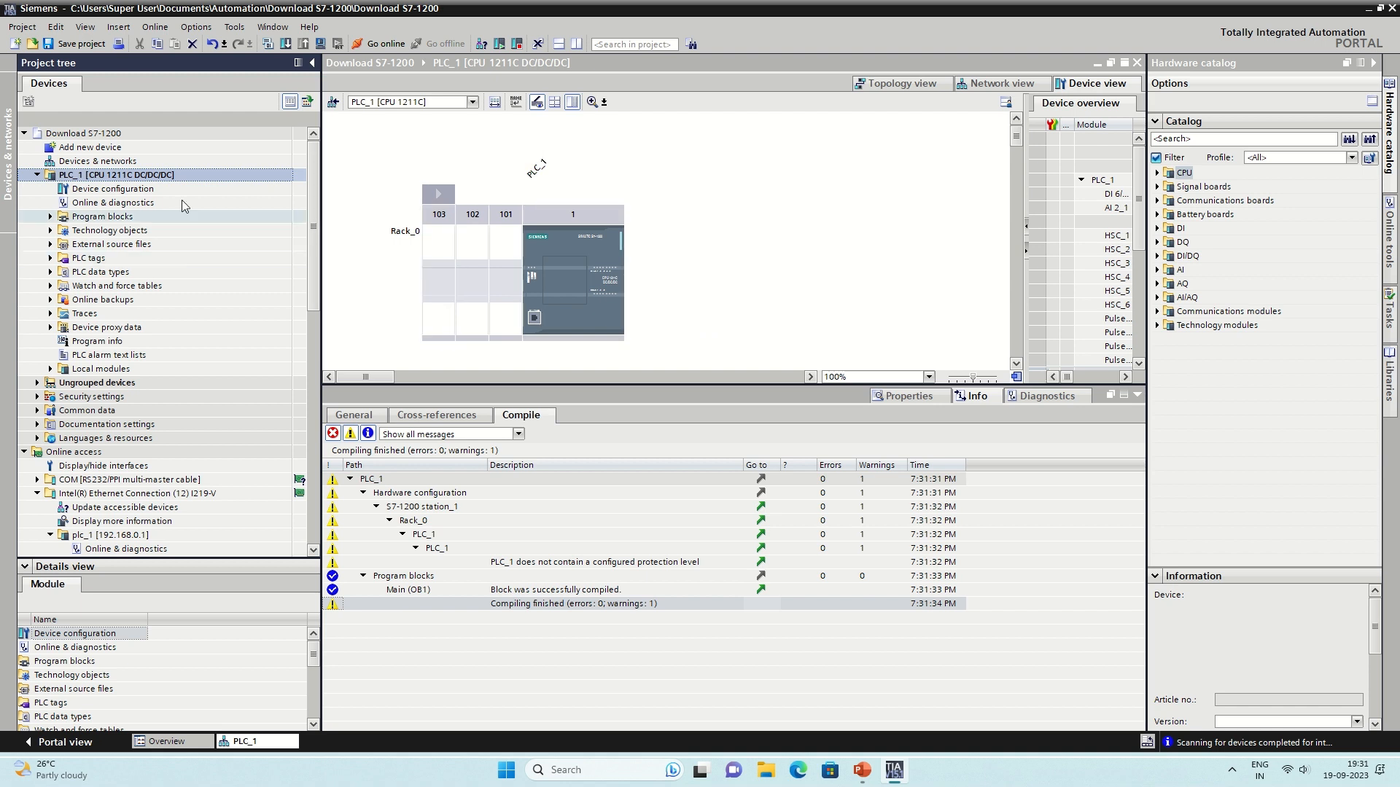
{"action": "left_click", "coordinate": [287, 50]}
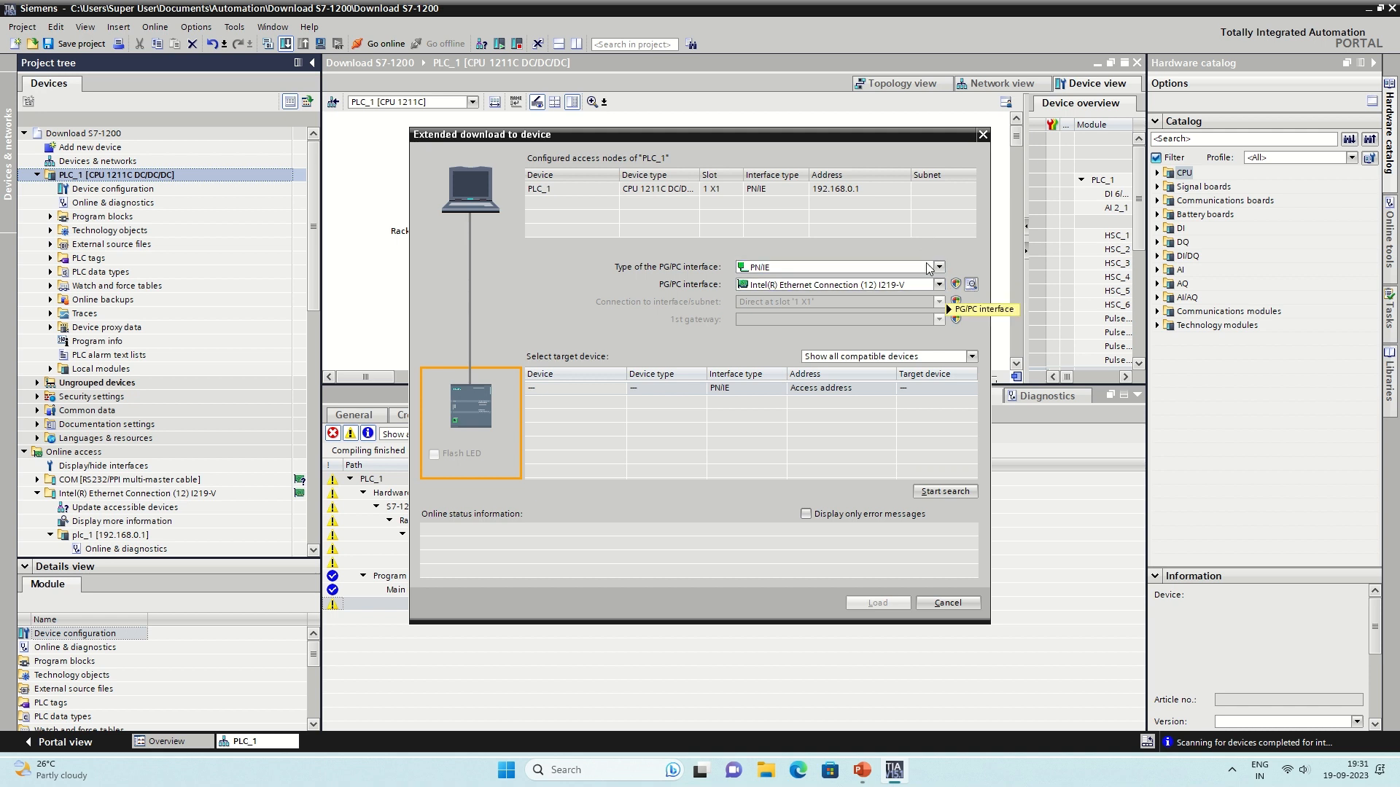
{"action": "left_click", "coordinate": [922, 492]}
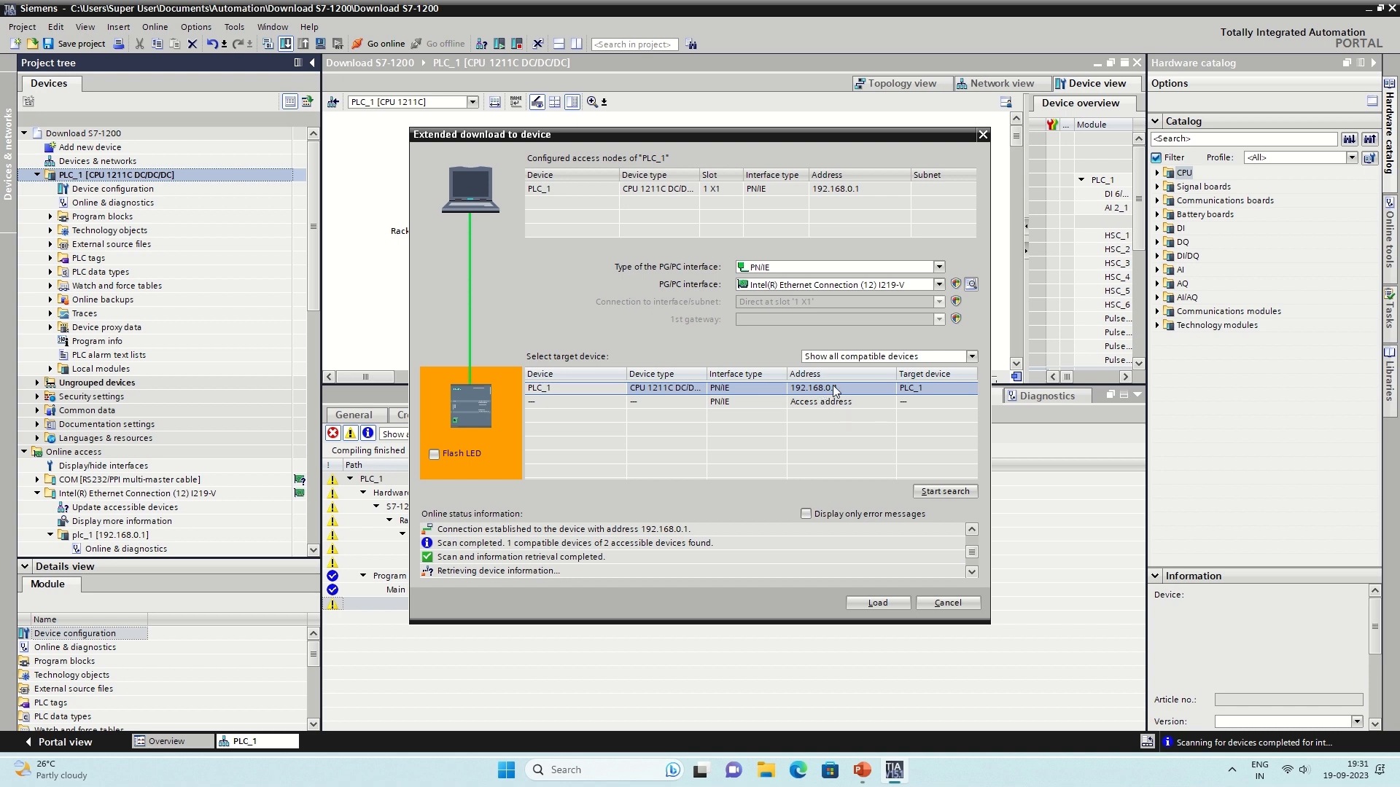
{"action": "left_click", "coordinate": [869, 596]}
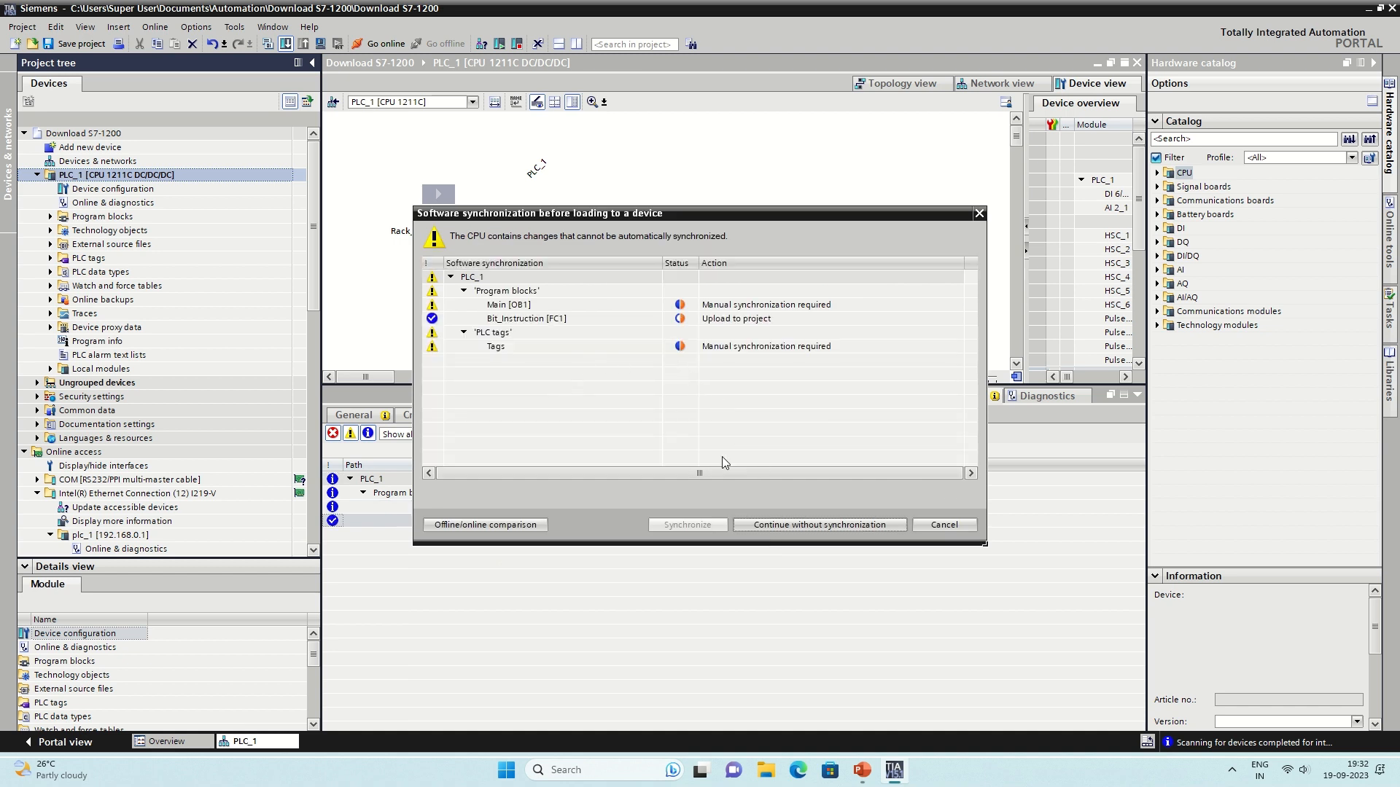
{"action": "left_click", "coordinate": [815, 525]}
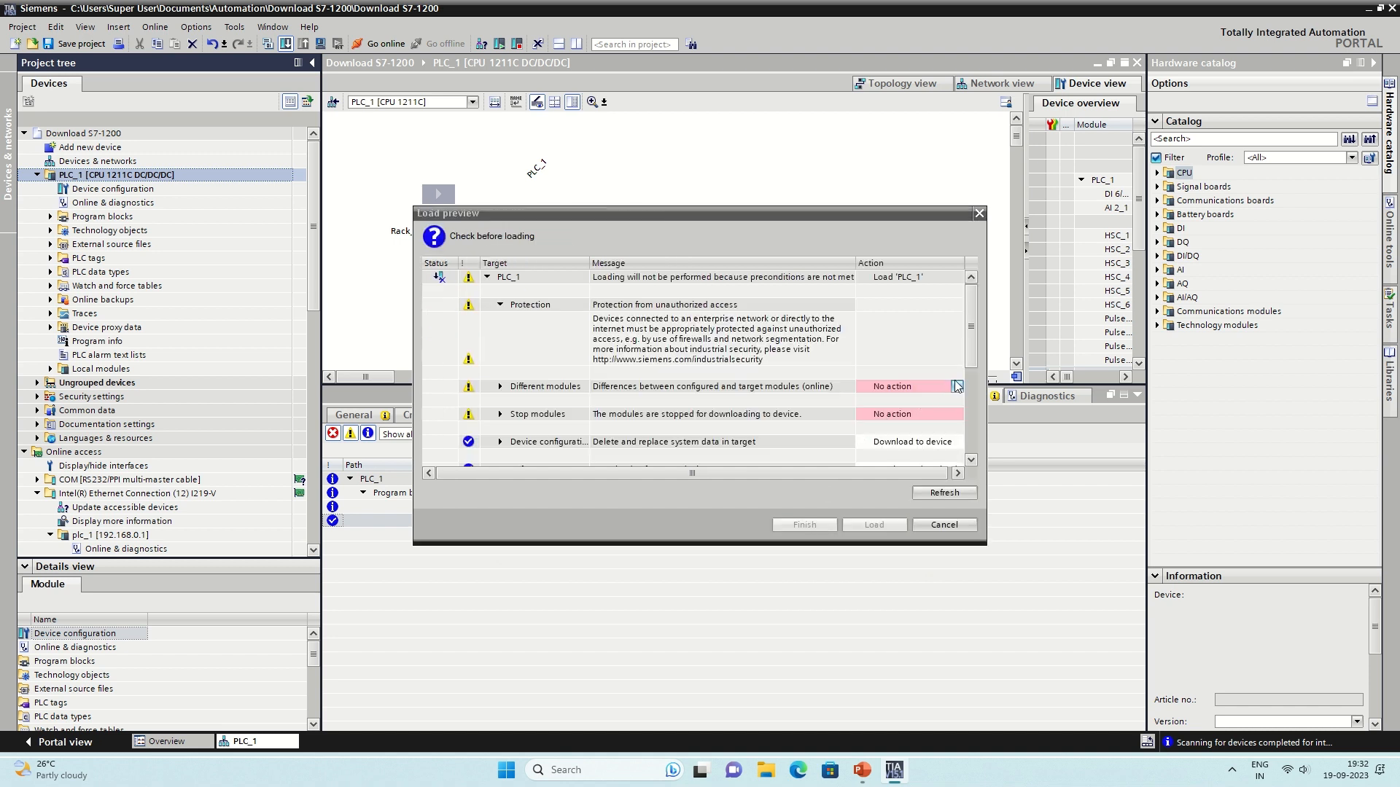
- Set the load preview actions to Accept all for different modules and Stop all for stop modules
{"action": "left_click", "coordinate": [957, 387]}
{"action": "left_click", "coordinate": [911, 411]}
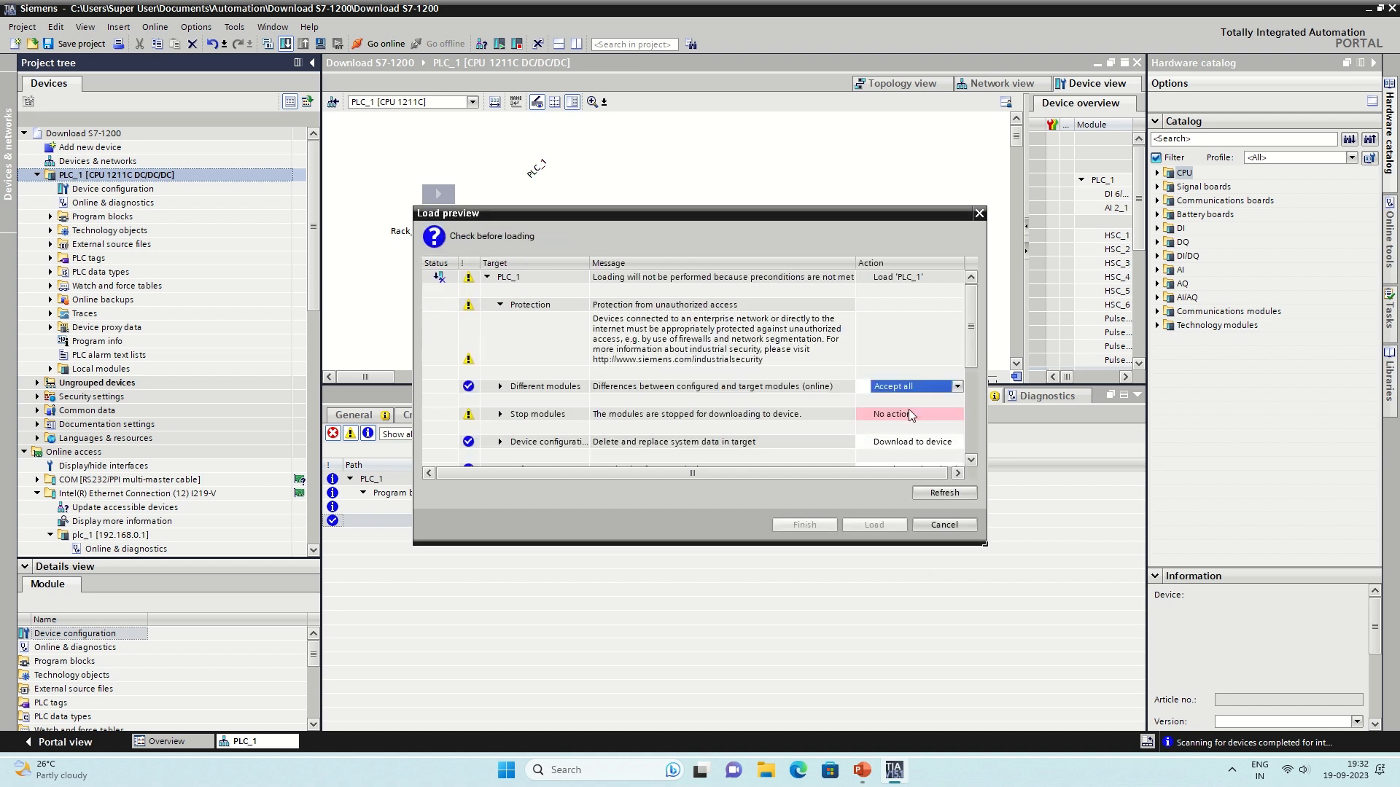
{"action": "left_click", "coordinate": [948, 414]}
{"action": "left_click", "coordinate": [948, 414]}
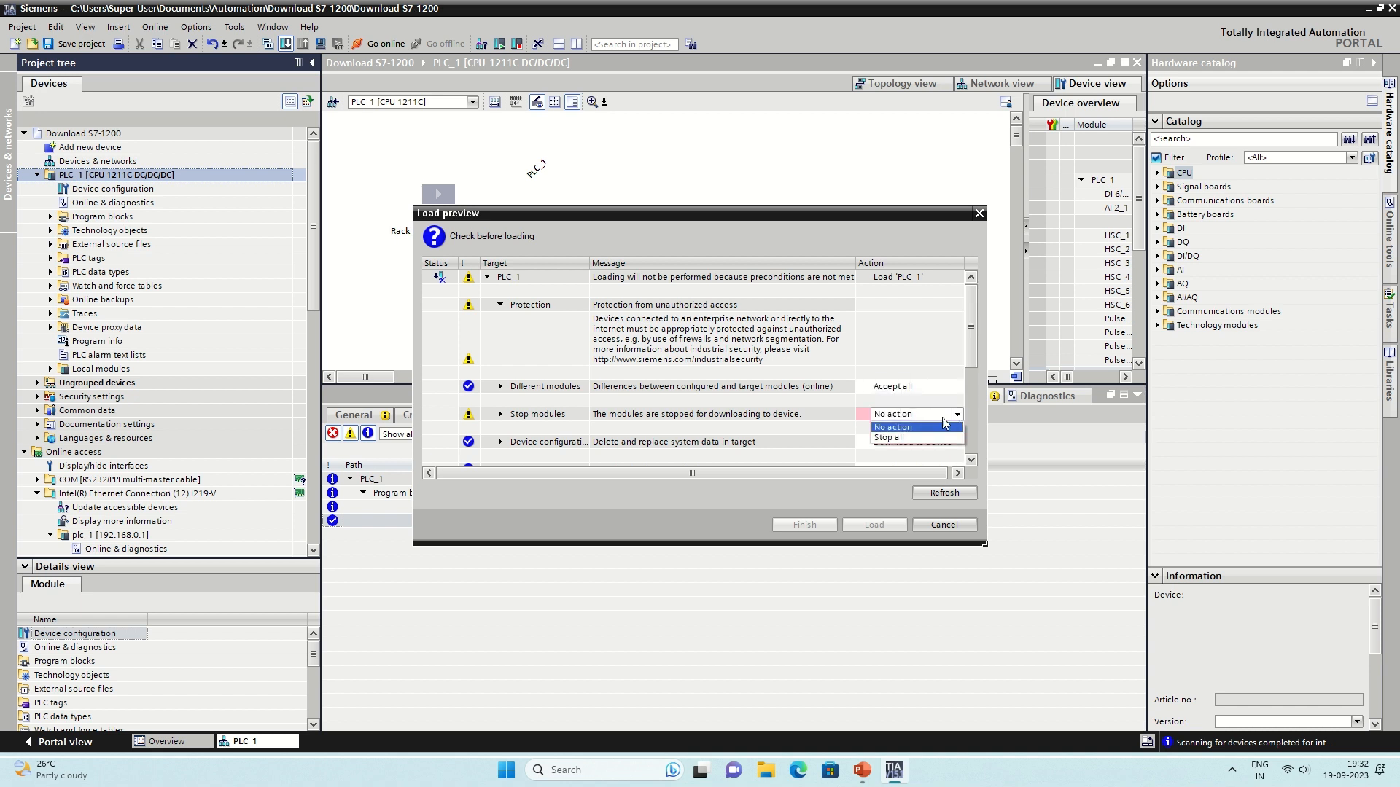
{"action": "left_click", "coordinate": [922, 437]}
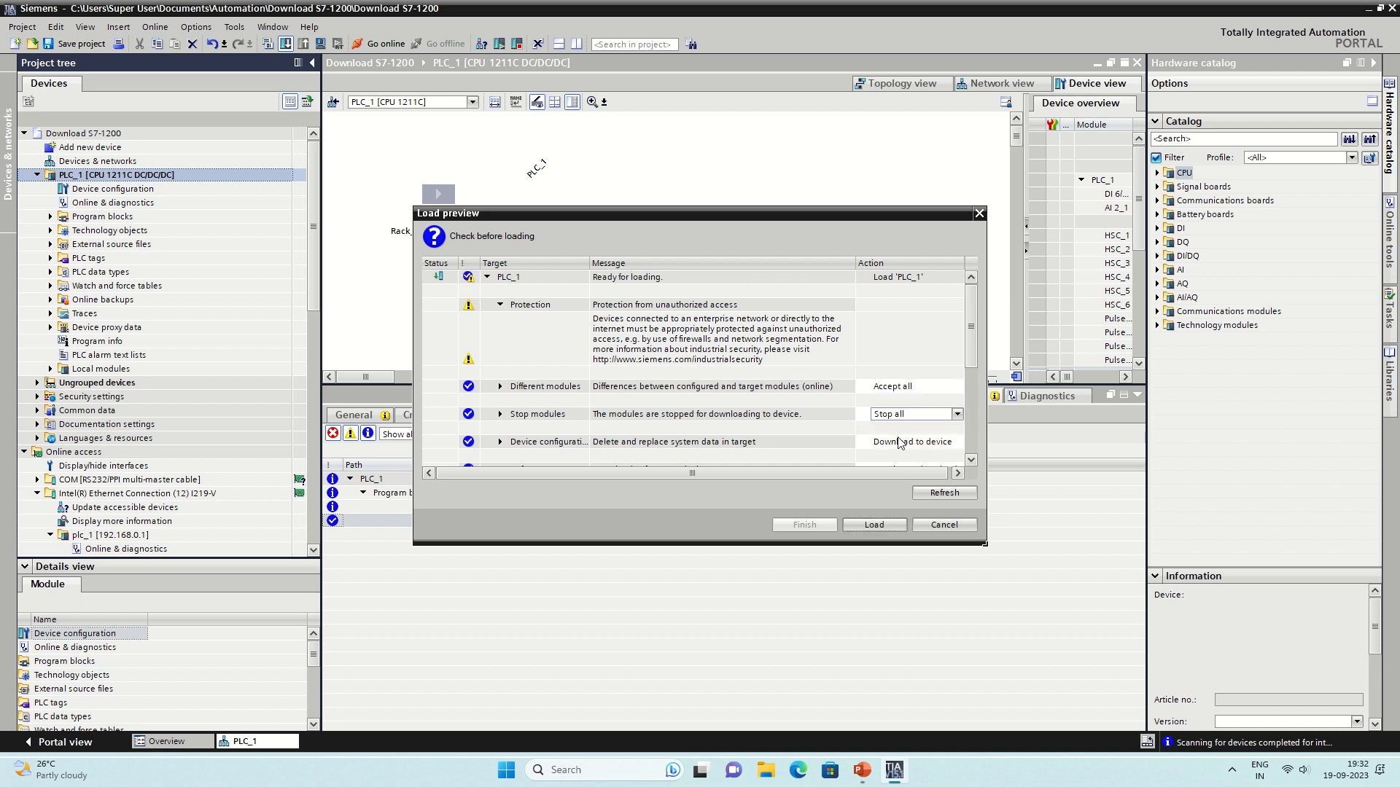
- Load PLC_1 with device configuration set to Download to device and software to Consistent download, and finish with the Start module action
{"action": "scroll", "coordinate": [975, 368], "scroll_direction": "down", "scroll_amount": 1}
{"action": "scroll", "coordinate": [975, 368], "scroll_direction": "down", "scroll_amount": 2}
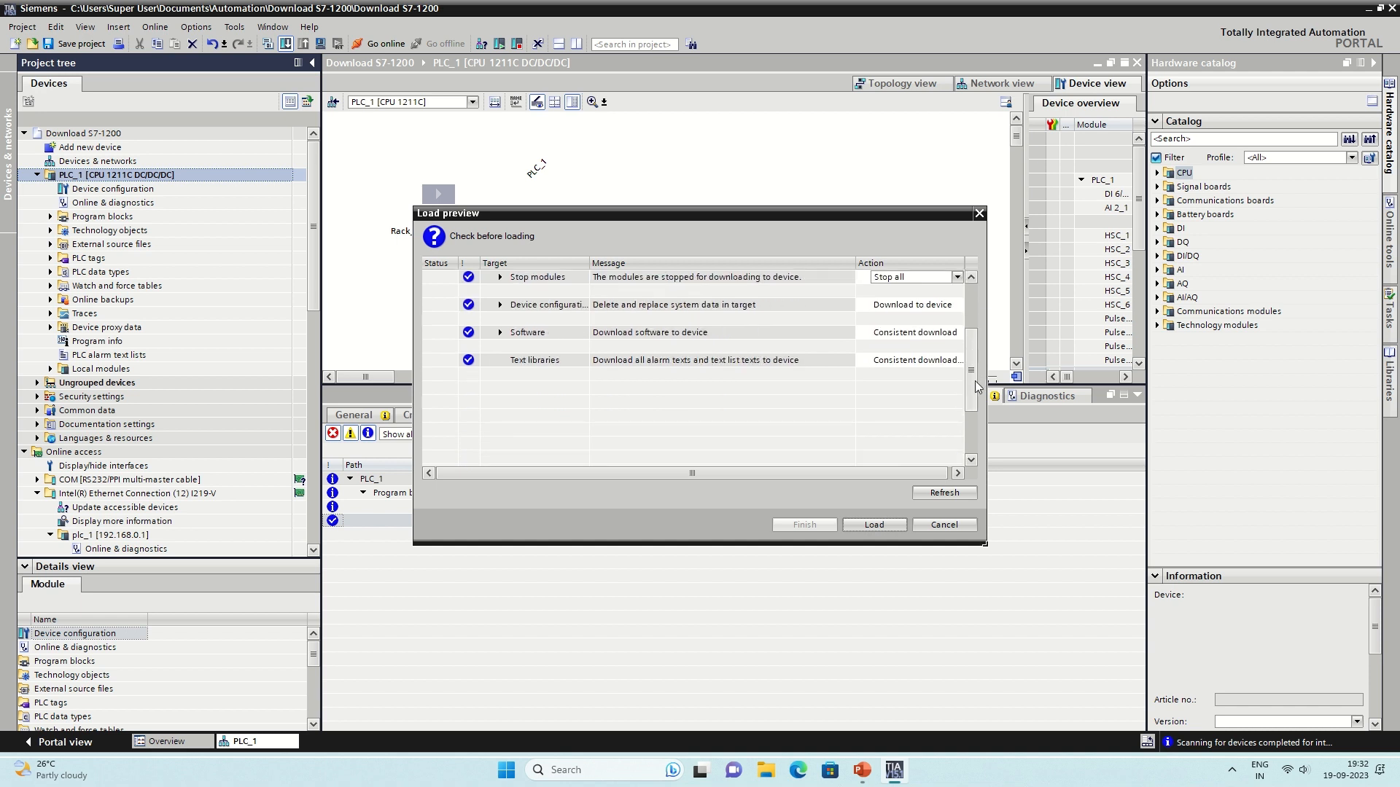
{"action": "left_click", "coordinate": [953, 337]}
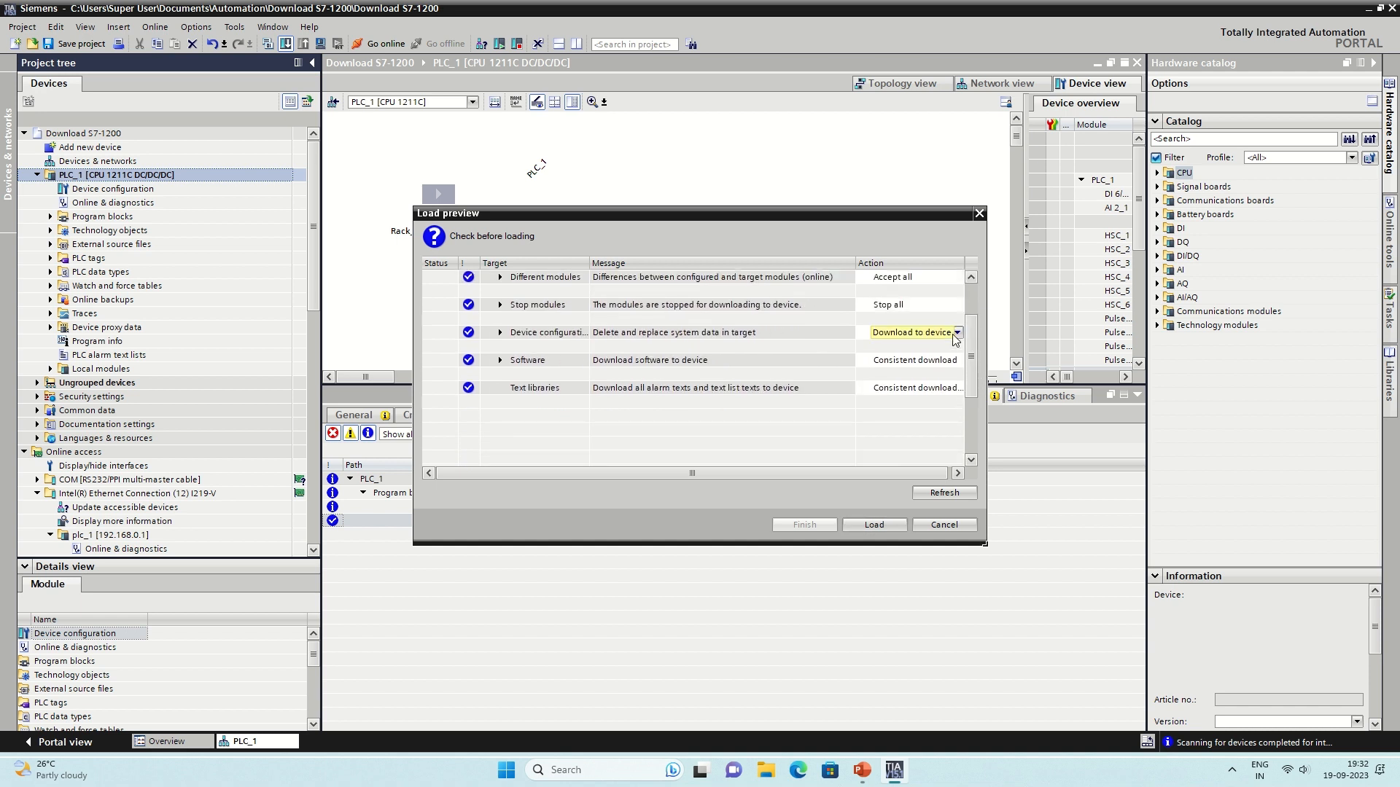
{"action": "left_click", "coordinate": [957, 334]}
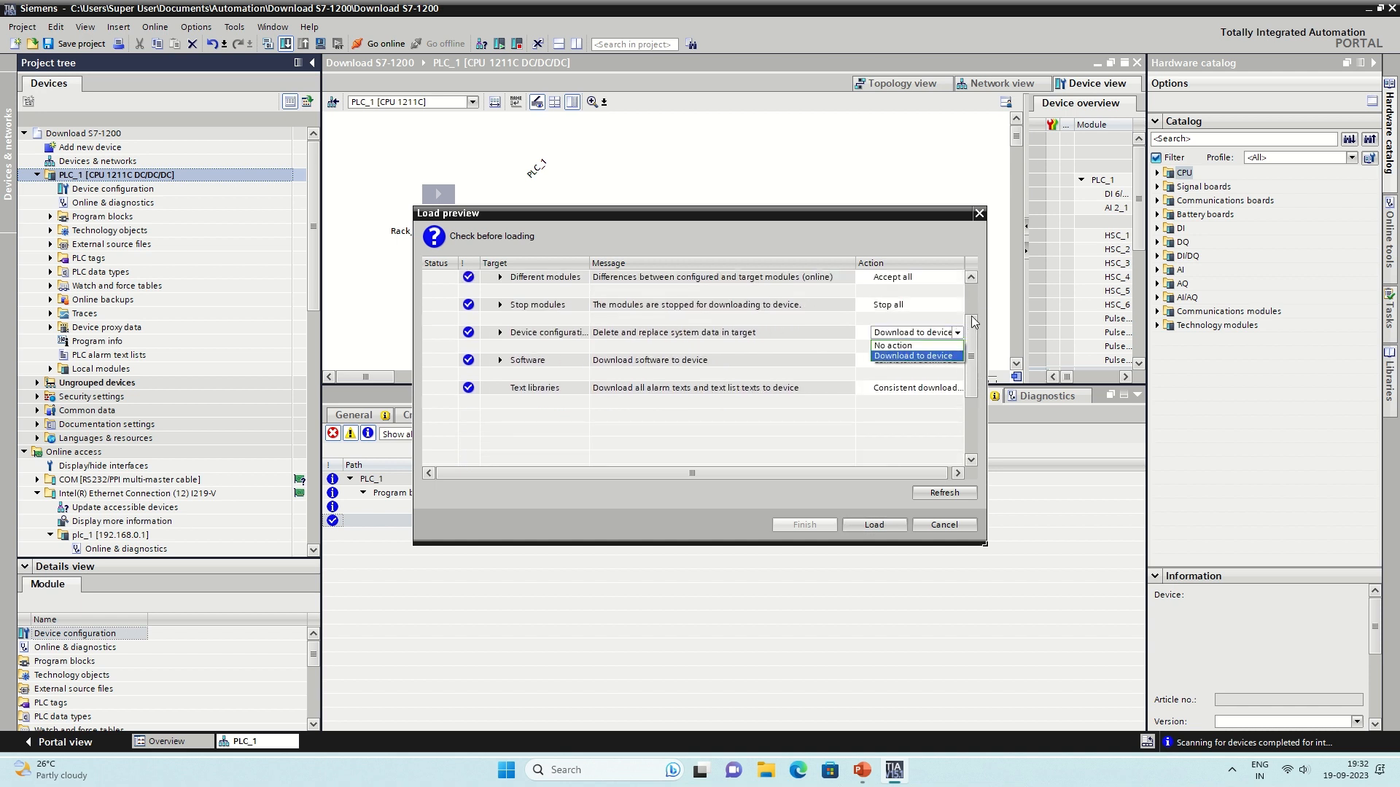
{"action": "left_click", "coordinate": [974, 313]}
{"action": "left_click", "coordinate": [954, 359]}
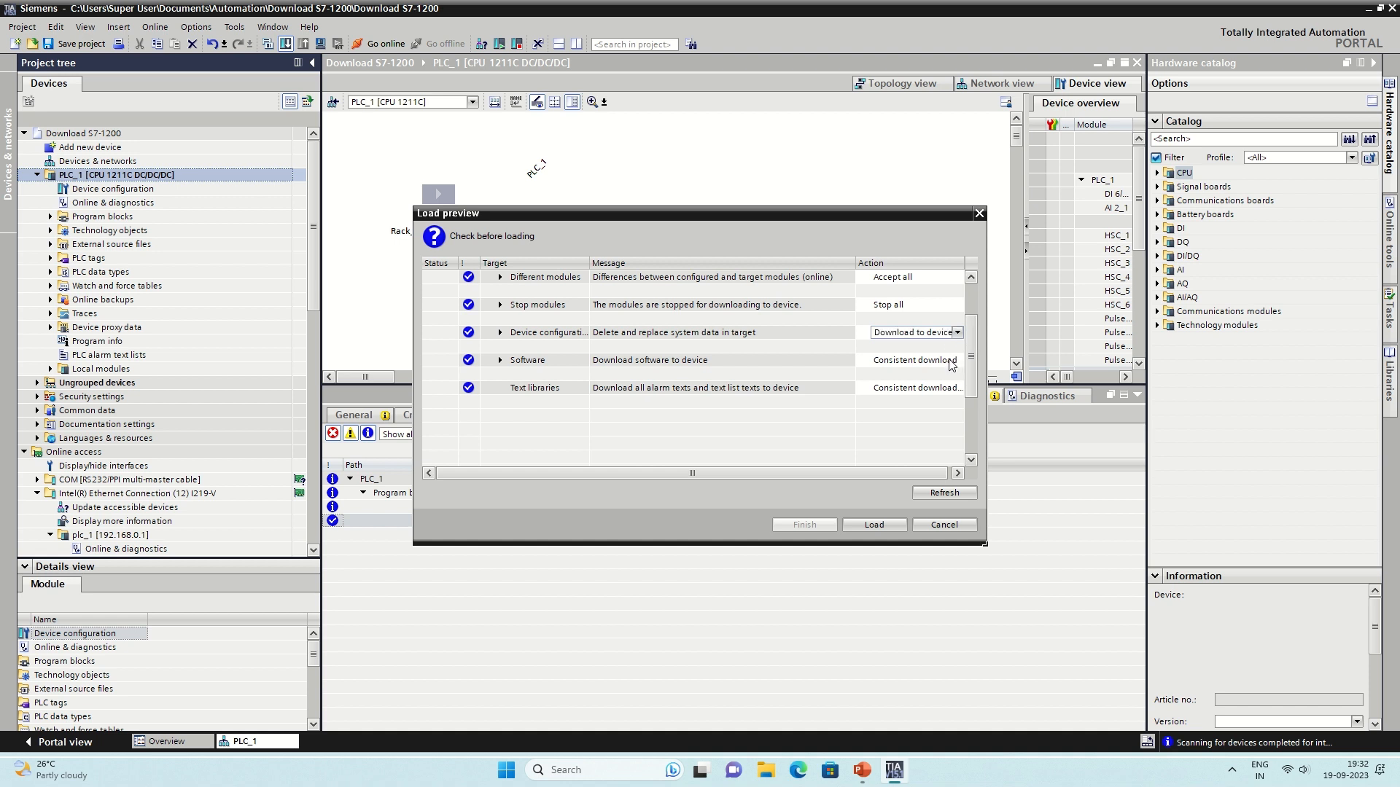
{"action": "left_click", "coordinate": [959, 362]}
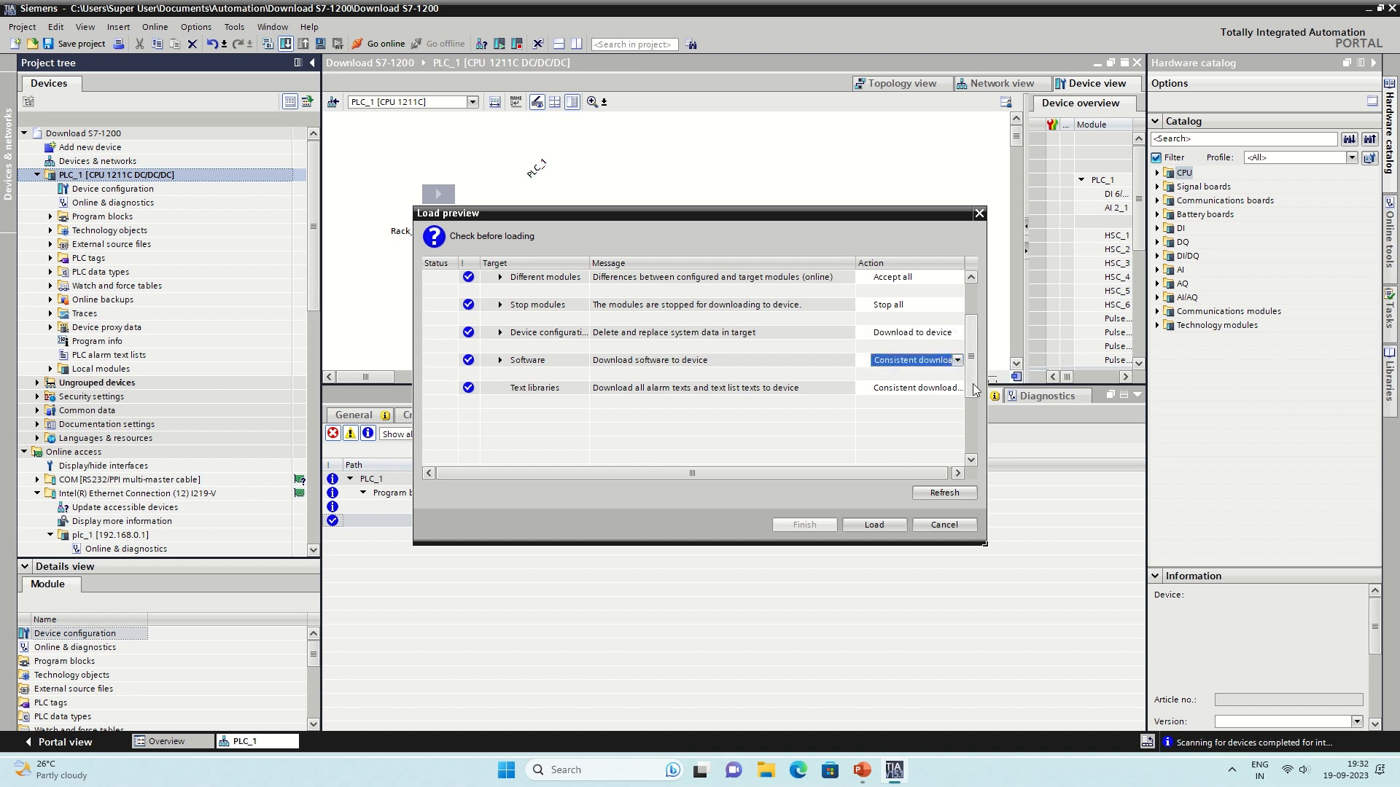
{"action": "left_click", "coordinate": [860, 525]}
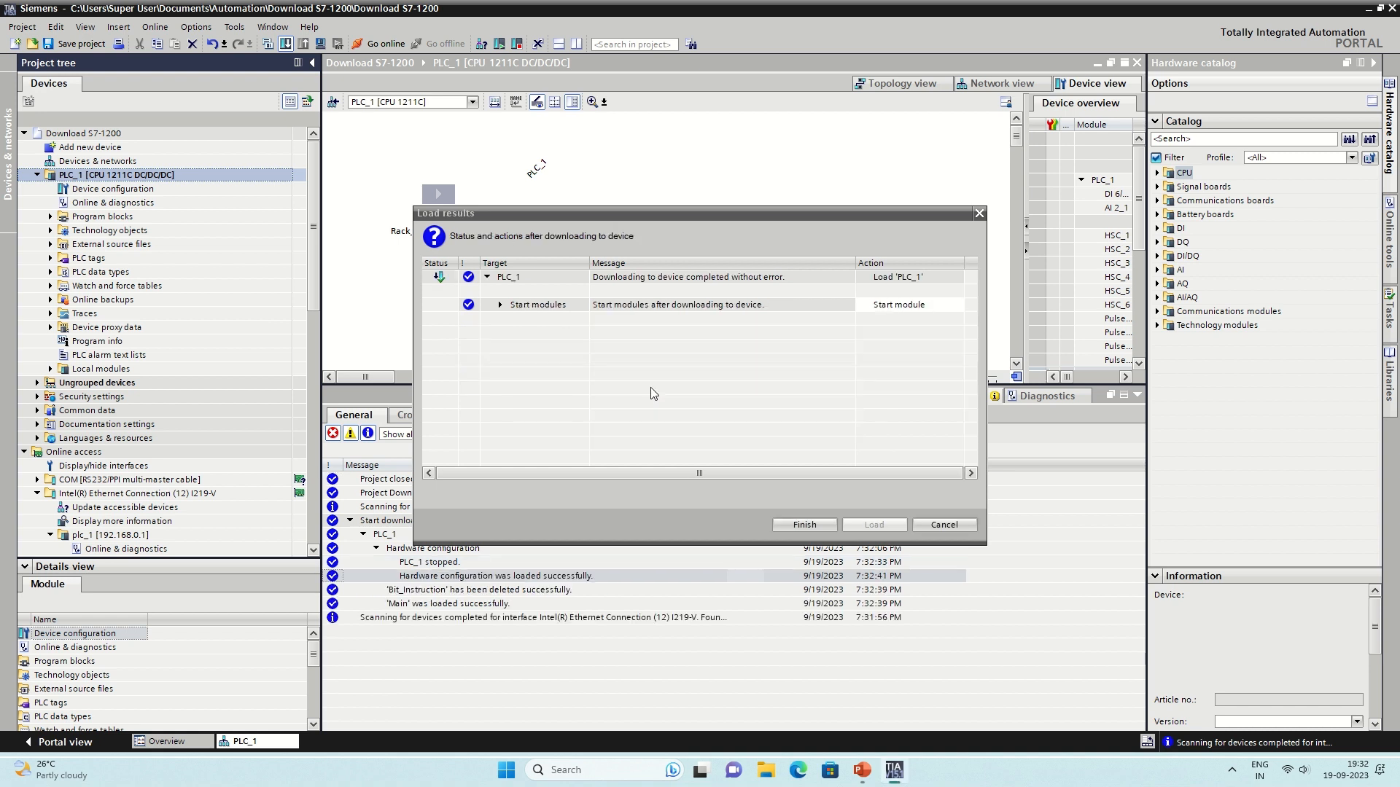
{"action": "left_click", "coordinate": [805, 525]}
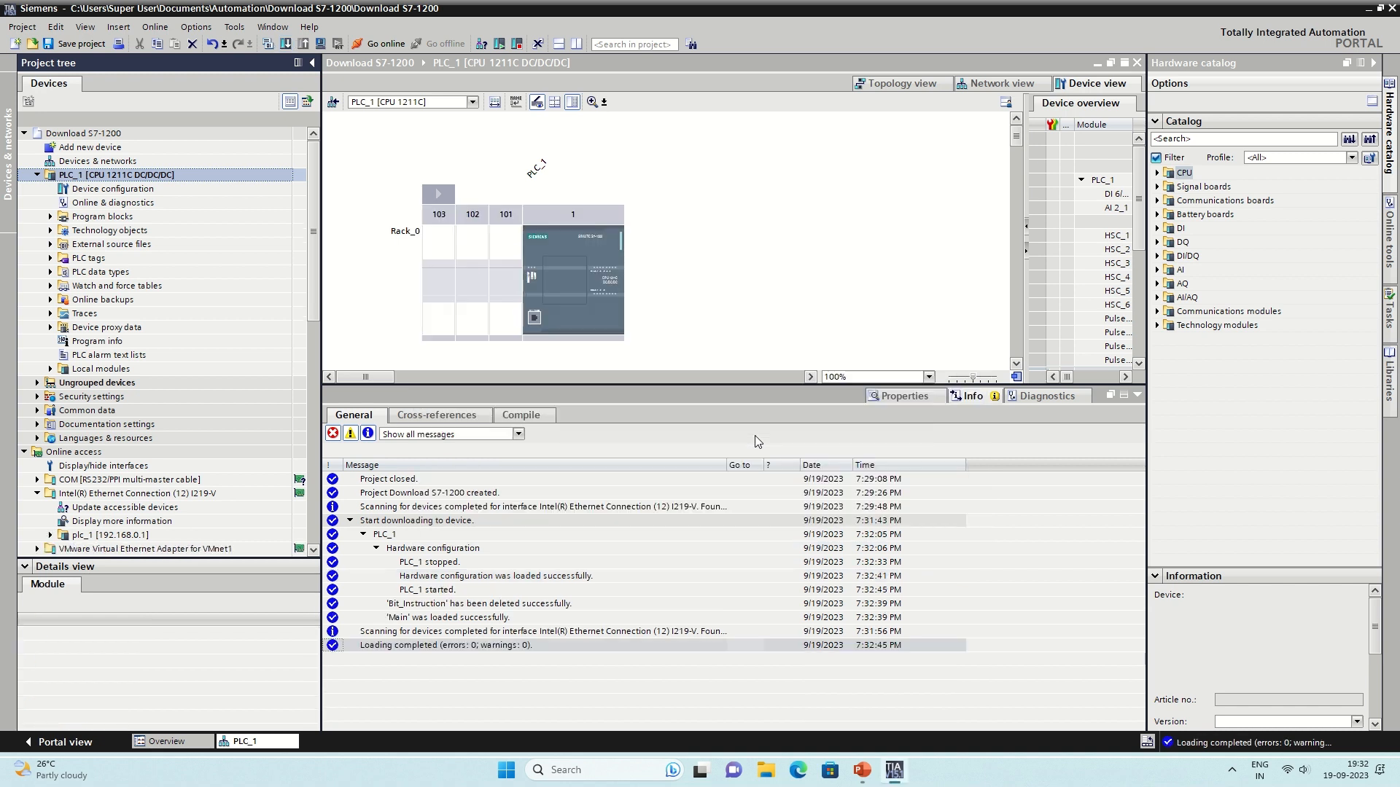
- Go online with PLC_1 and display its online tools with the CPU operator panel, cycle time and memory
{"action": "left_click", "coordinate": [376, 44]}
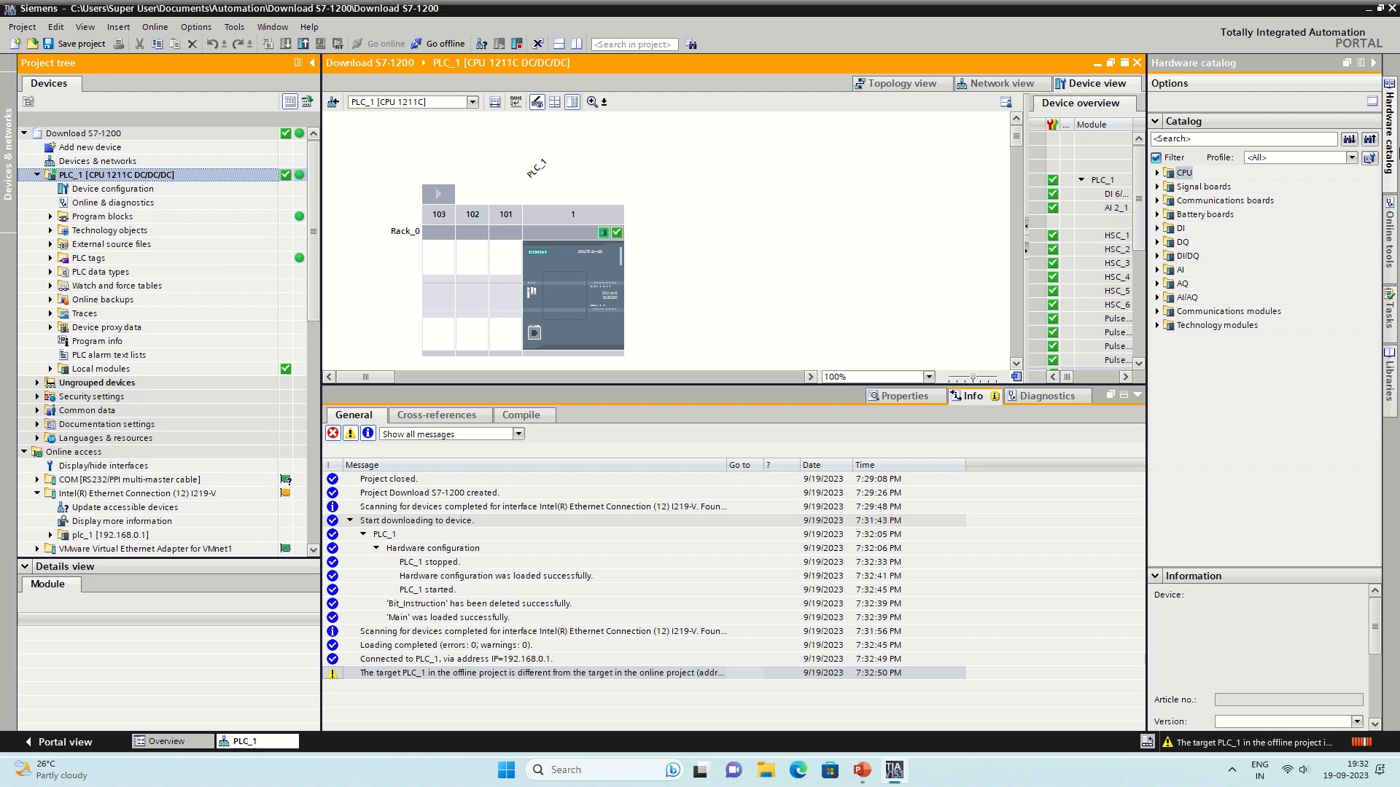
{"action": "left_click", "coordinate": [1391, 124]}
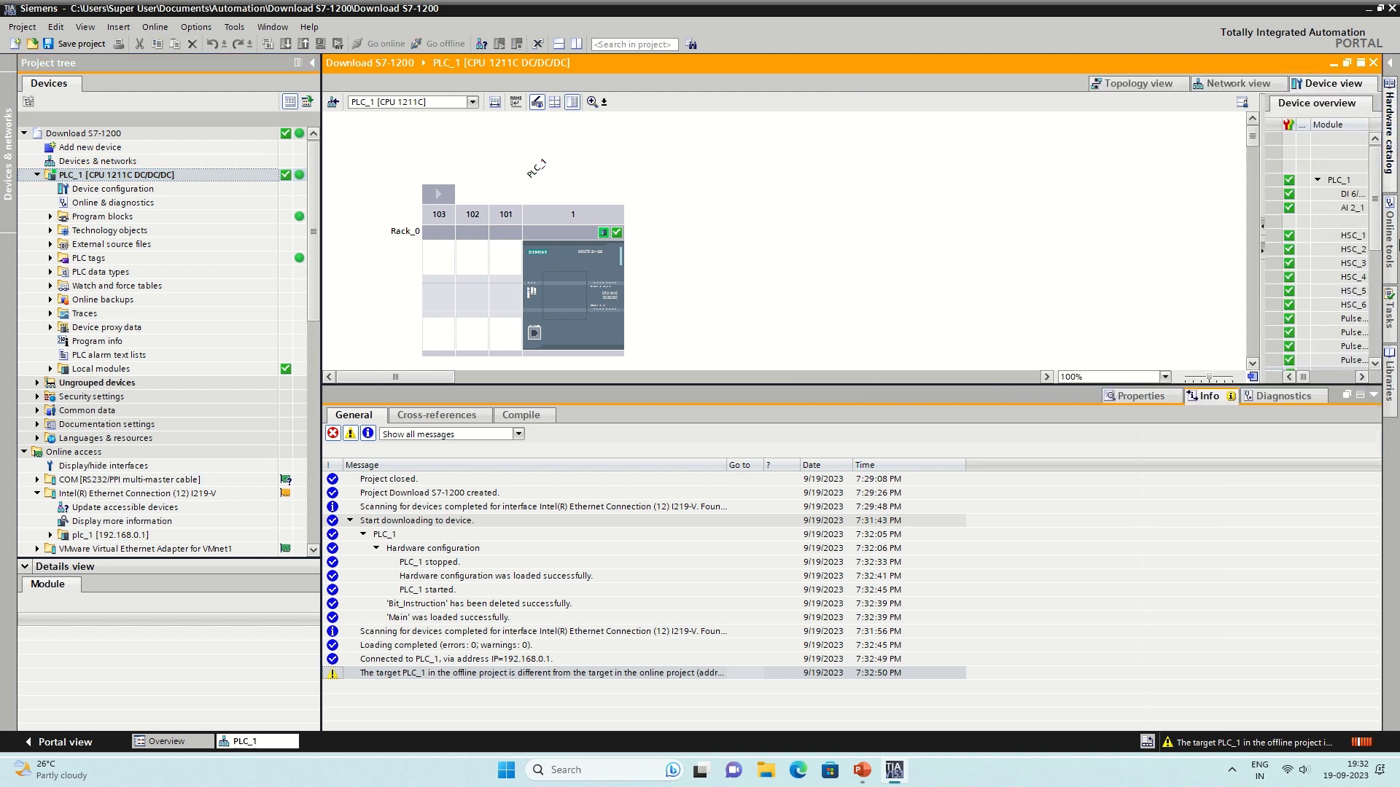
{"action": "left_click", "coordinate": [1393, 251]}
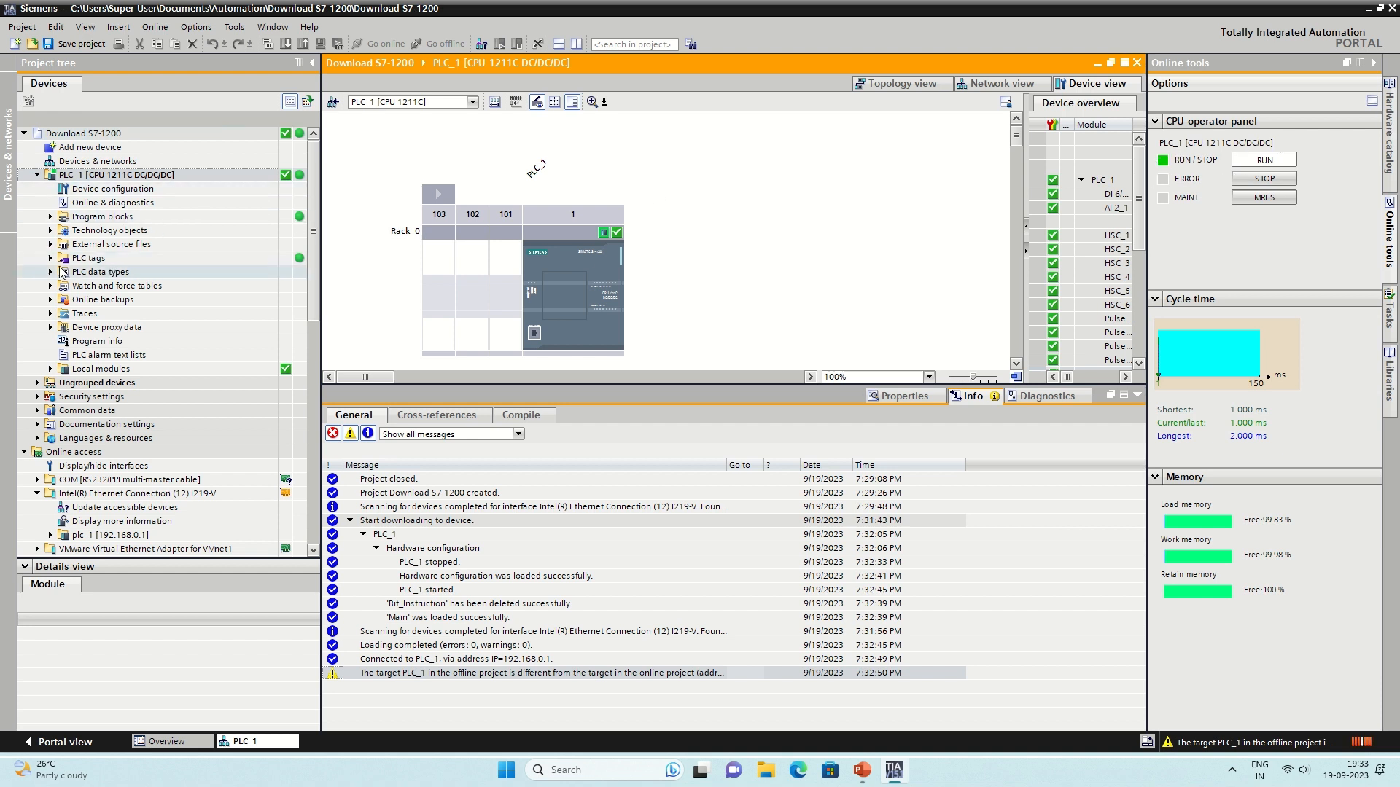
- Expand the program blocks of PLC_1 in the project tree
{"action": "double_click", "coordinate": [102, 216]}
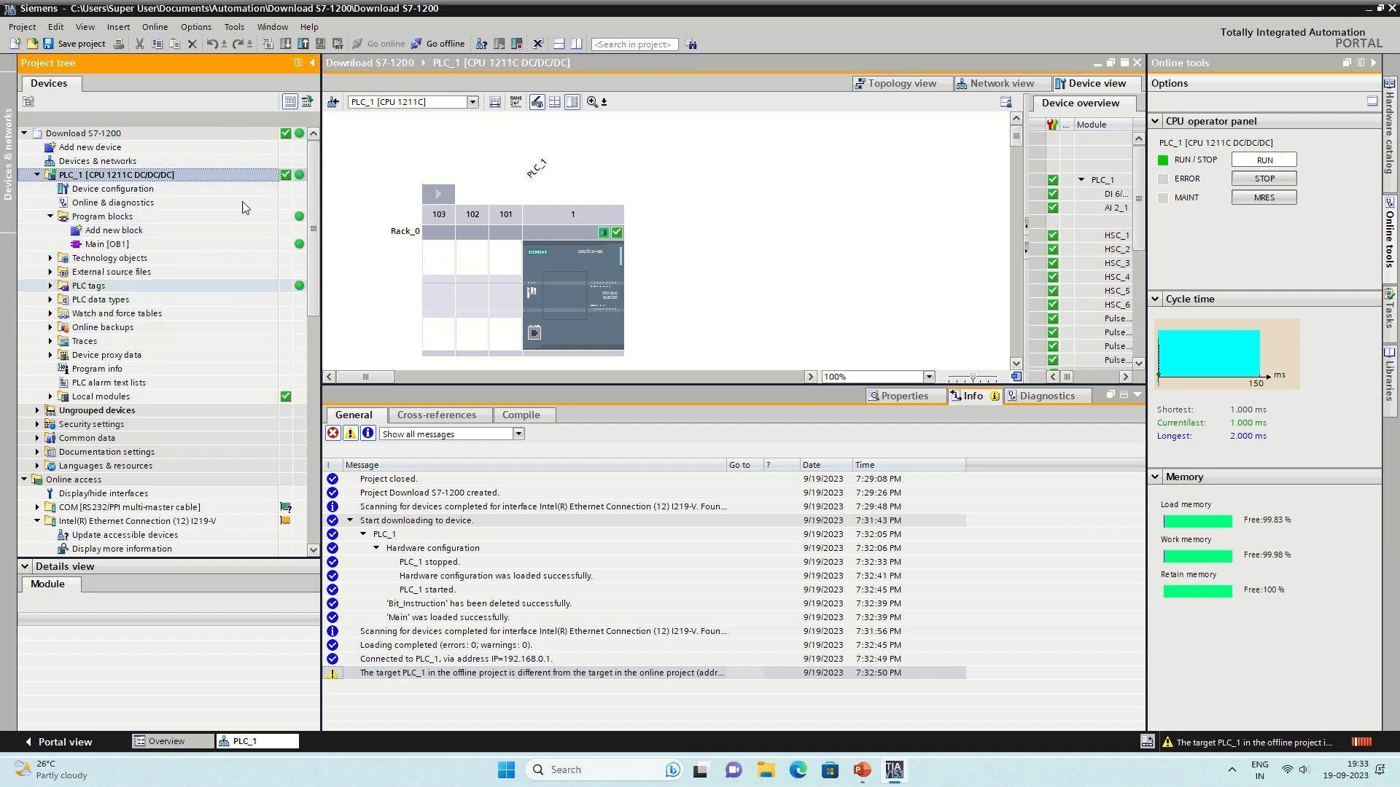